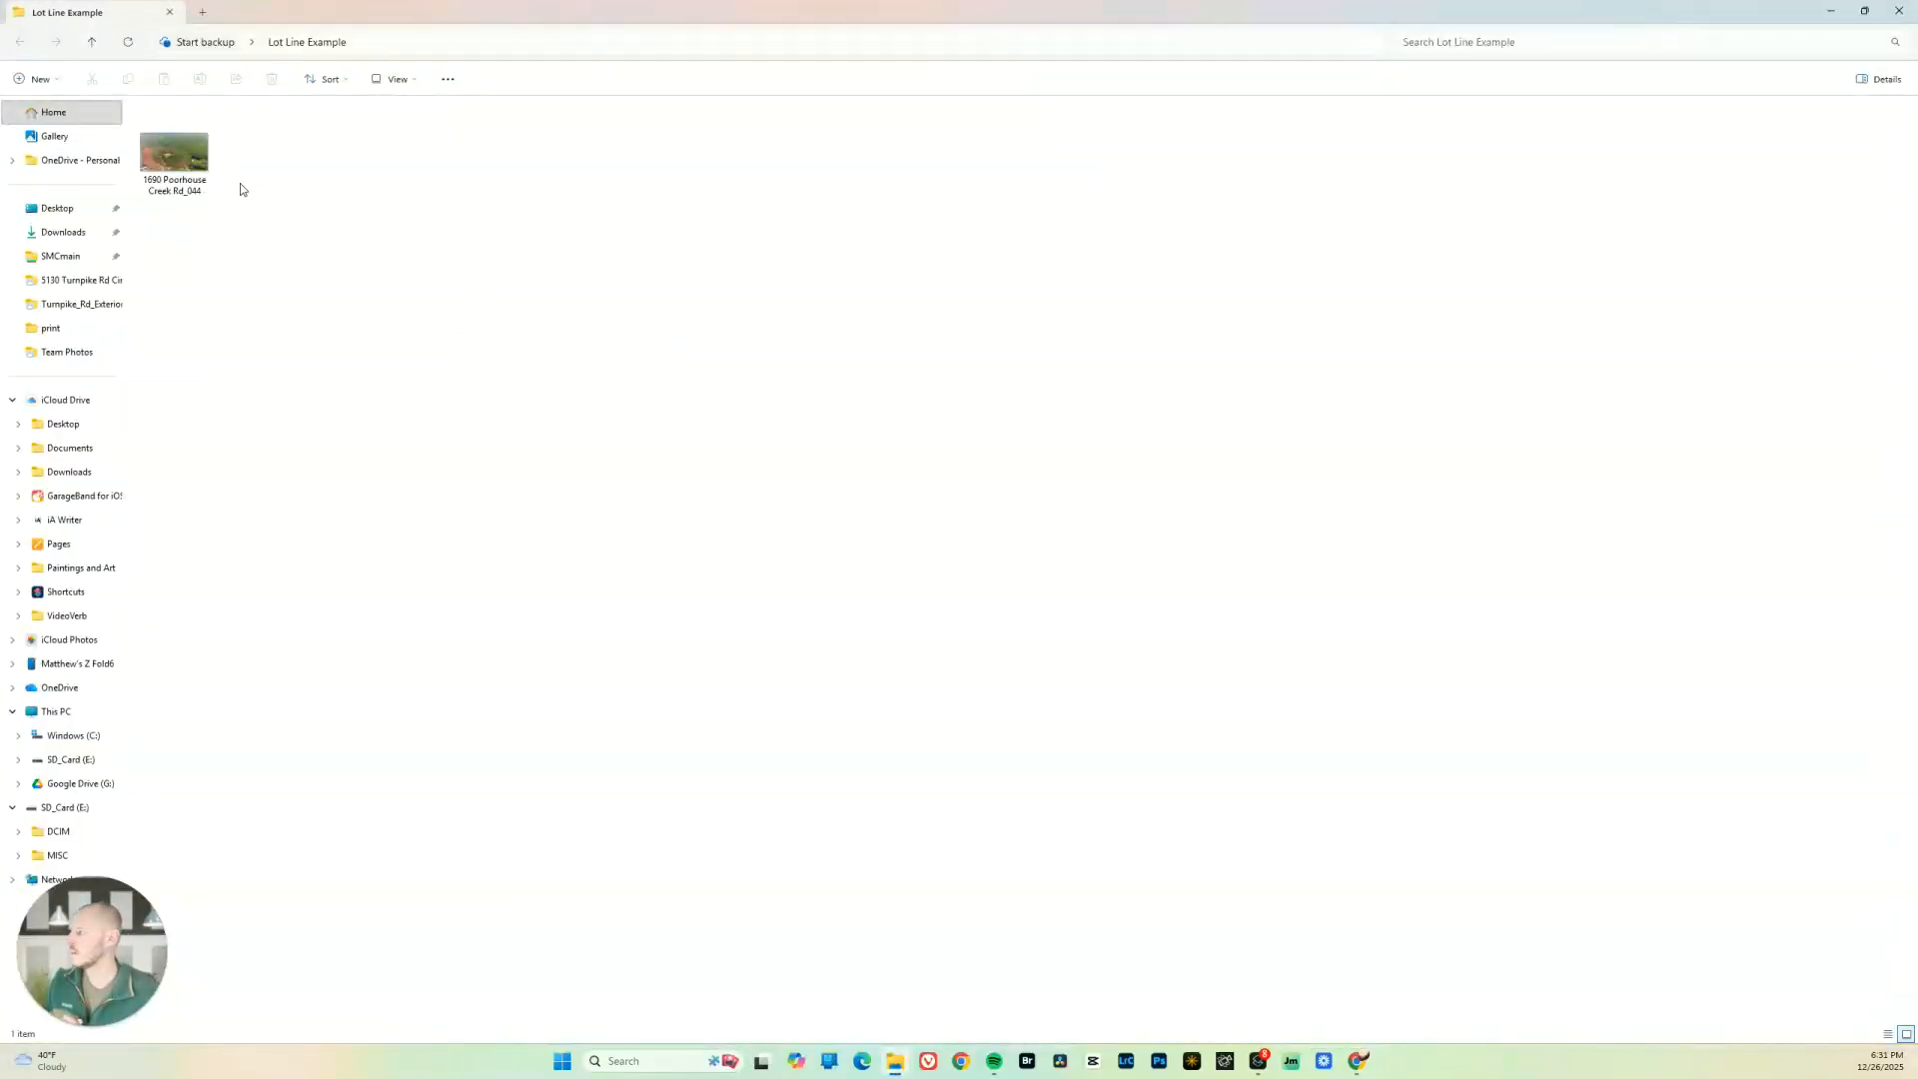
Open the aerial lot photo for markup and set the pen to a yellow straight line with thickness 5
{"action": "double_click", "coordinate": [171, 167]}
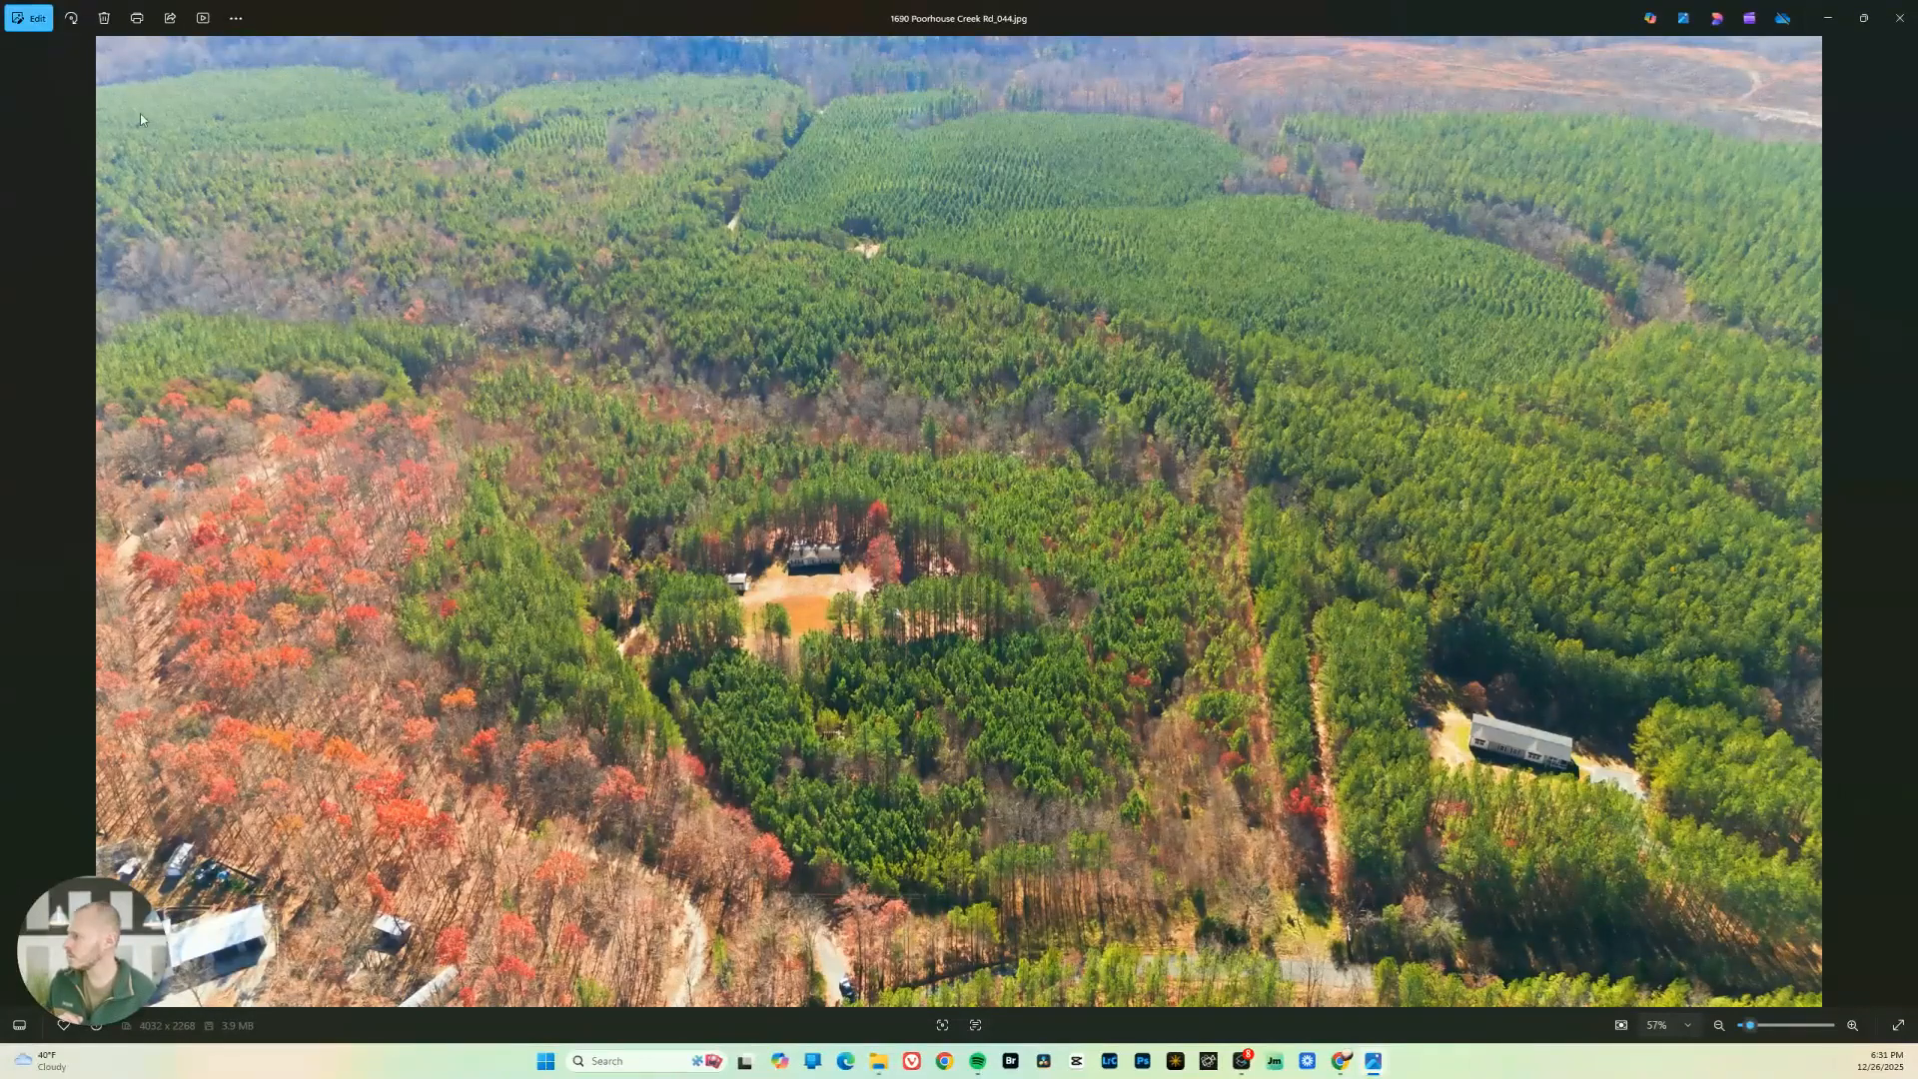
{"action": "left_click", "coordinate": [28, 18]}
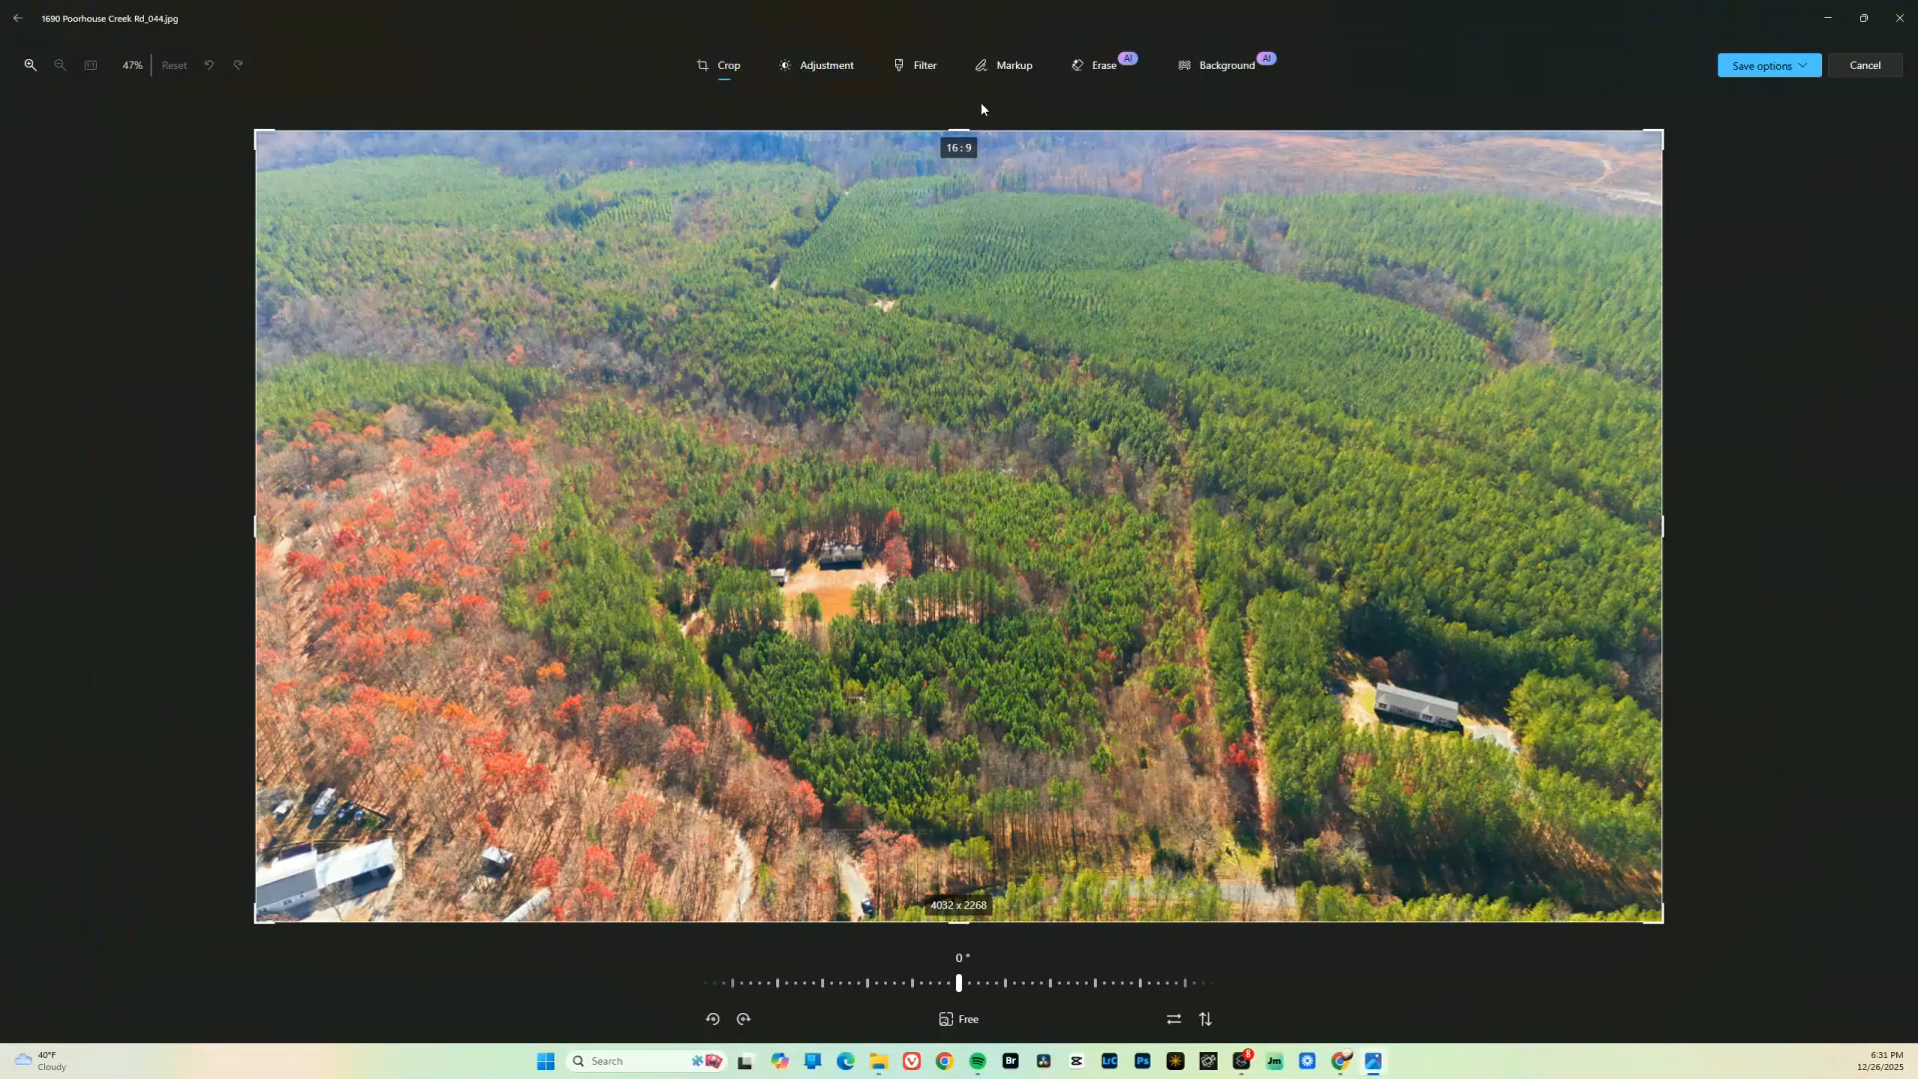
{"action": "left_click", "coordinate": [1013, 65]}
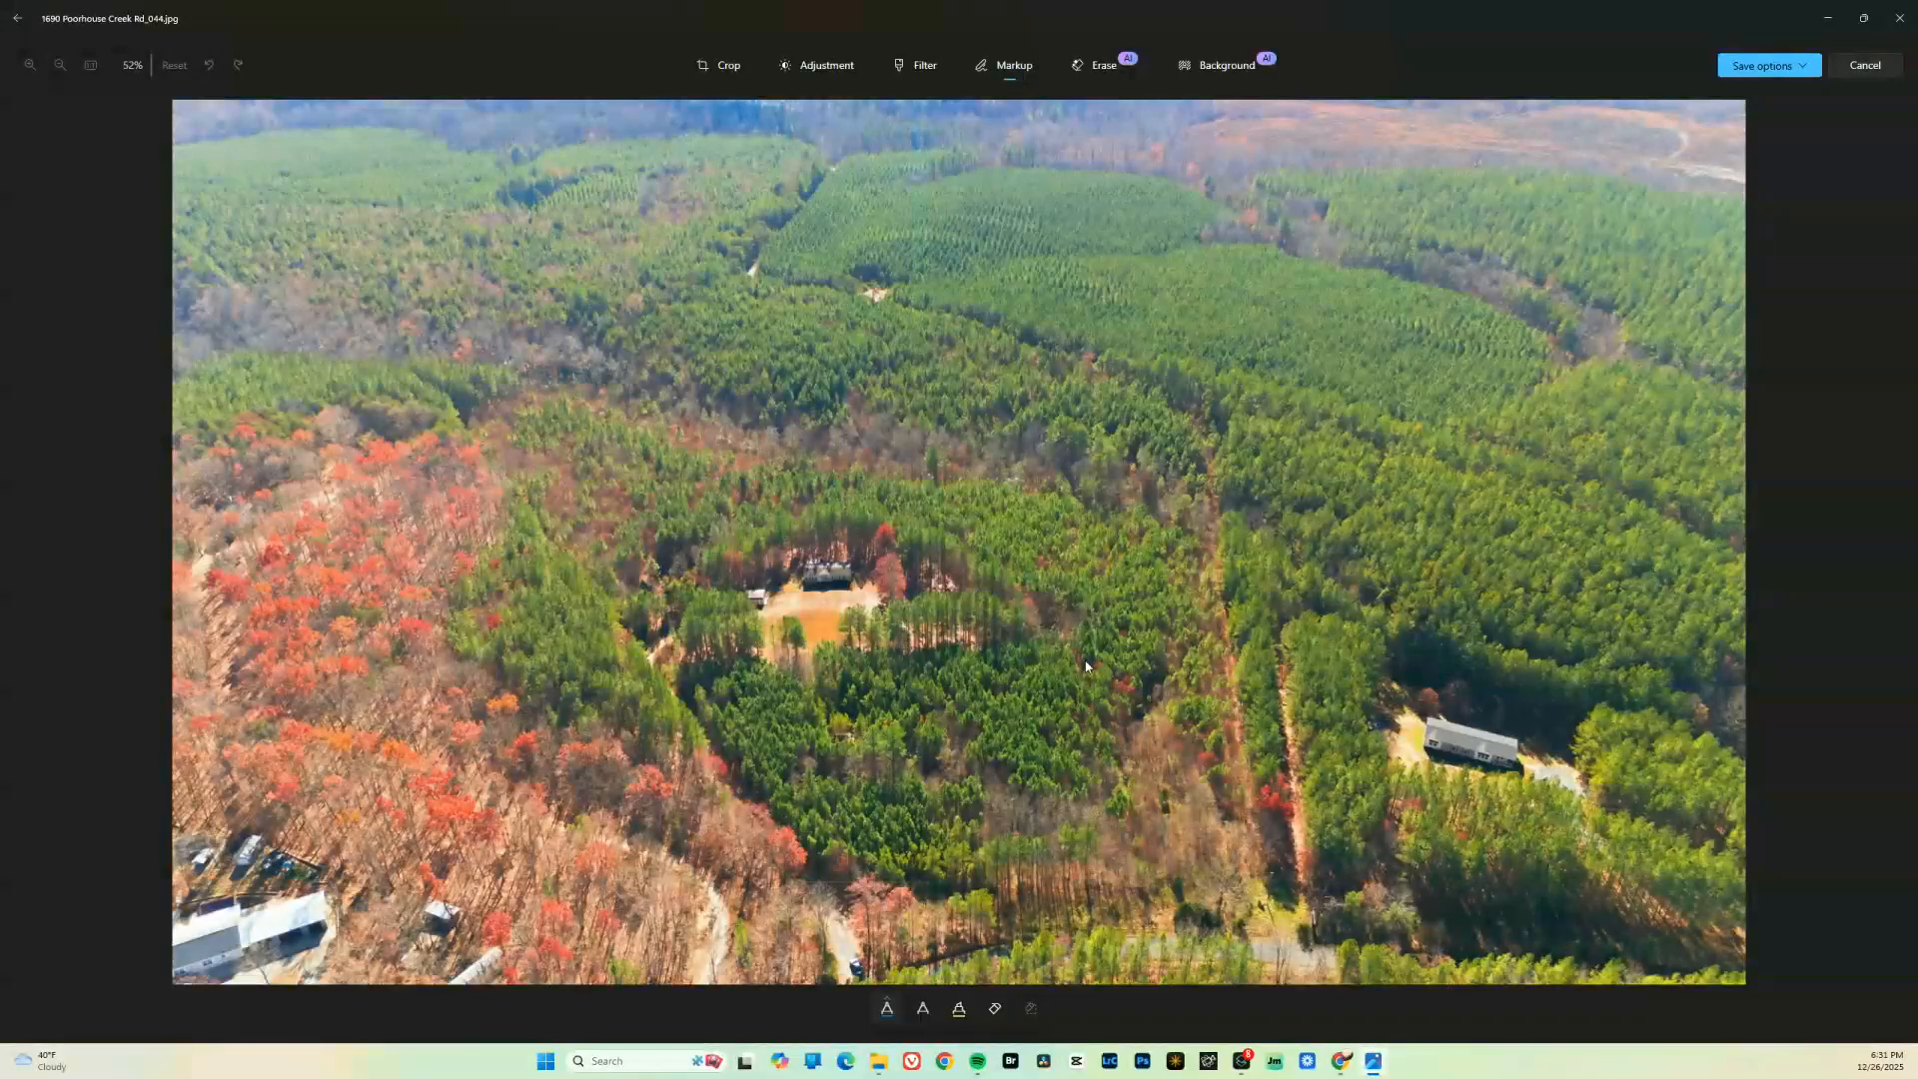
{"action": "left_click", "coordinate": [886, 1009]}
{"action": "left_click", "coordinate": [783, 890]}
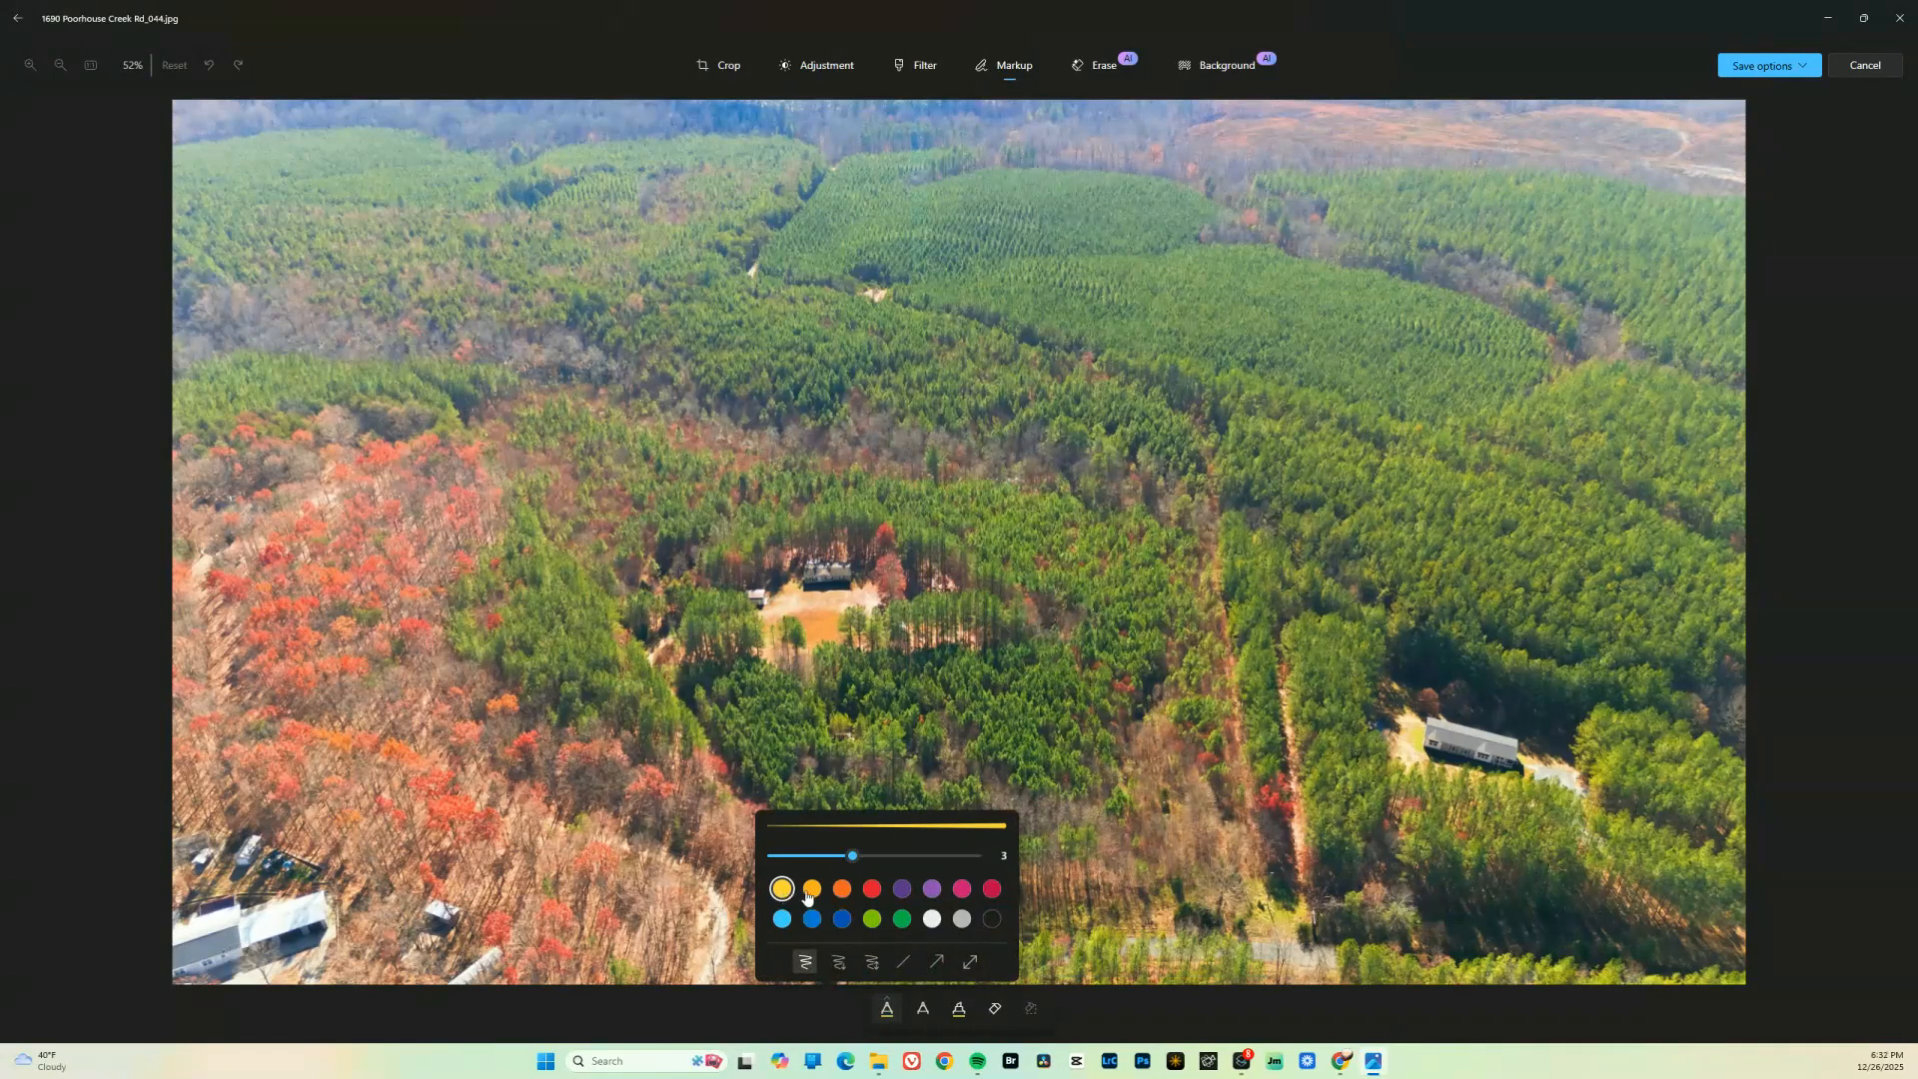
{"action": "left_click", "coordinate": [906, 964]}
{"action": "left_click_drag", "start_coordinate": [853, 857], "coordinate": [937, 857]}
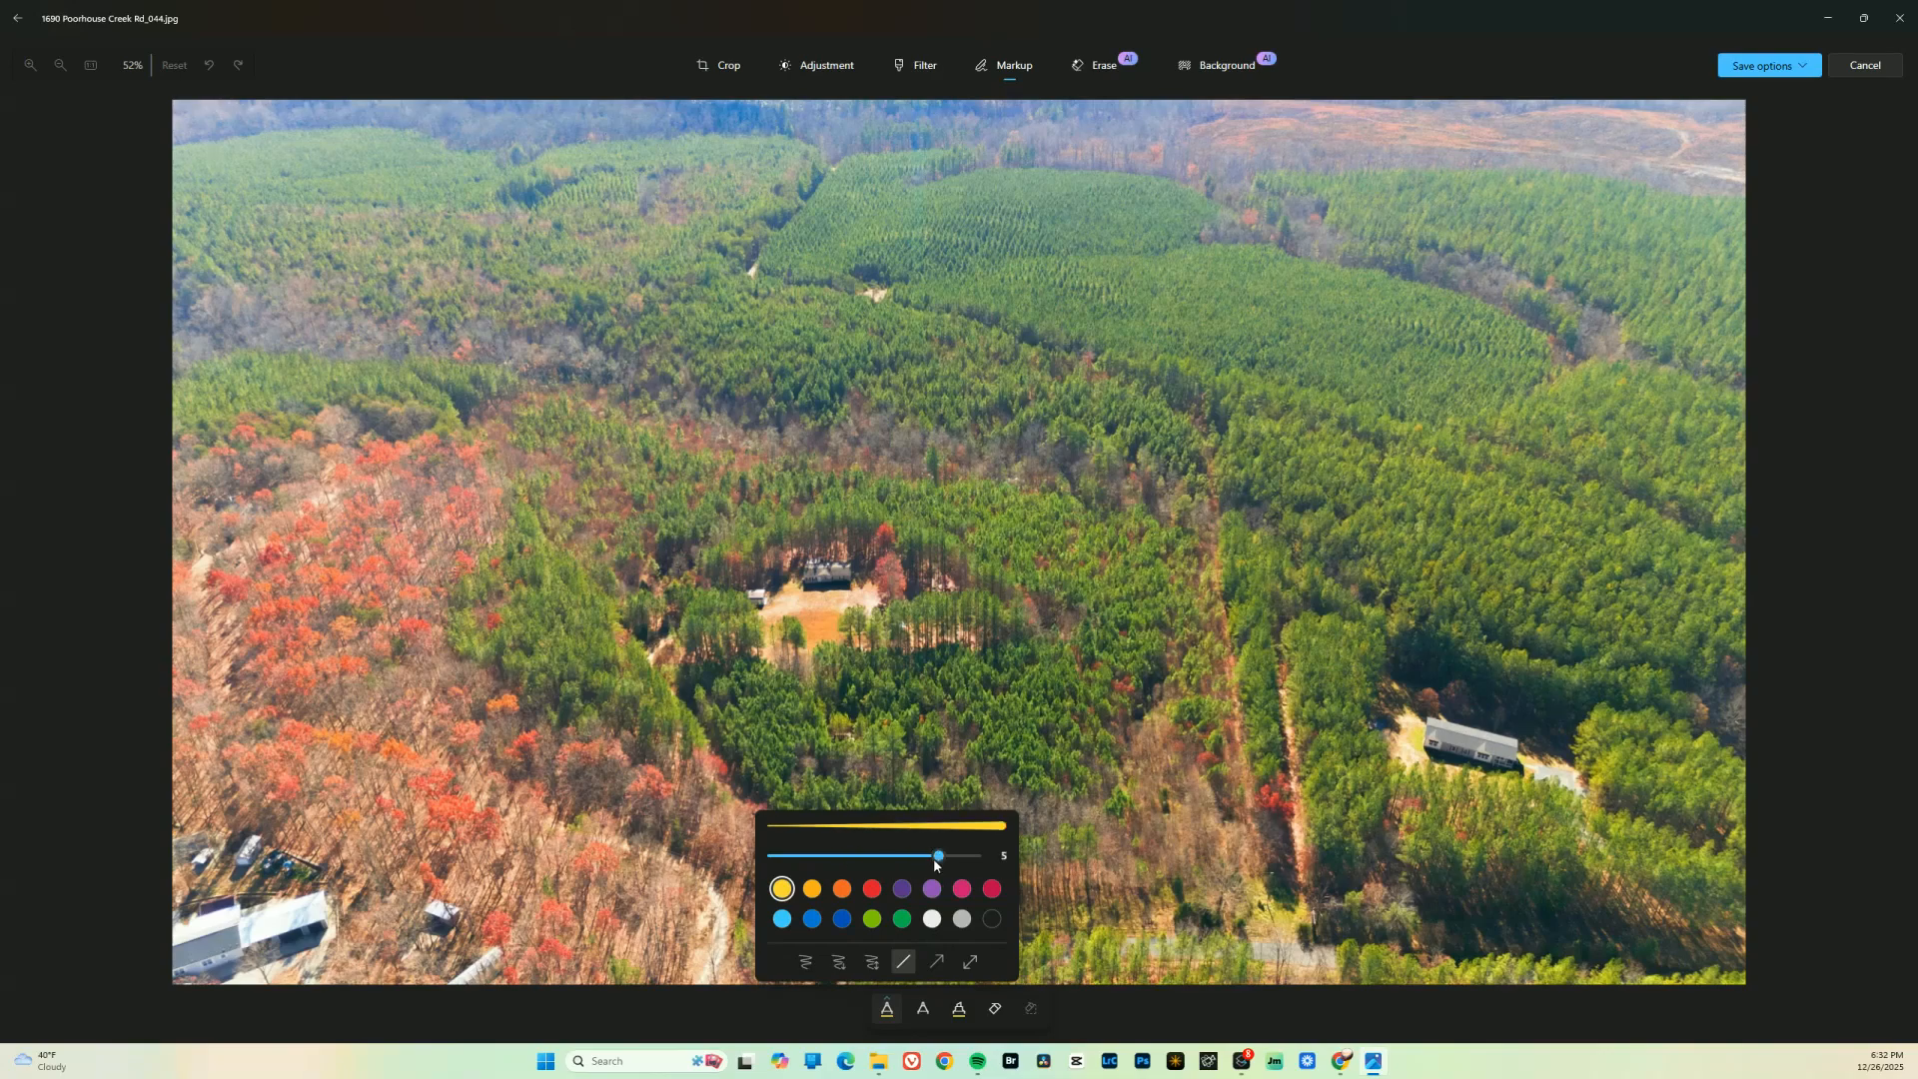
{"action": "left_click", "coordinate": [891, 1013]}
{"action": "left_click_drag", "start_coordinate": [584, 680], "coordinate": [1276, 718]}
{"action": "left_click_drag", "start_coordinate": [998, 545], "coordinate": [1045, 692]}
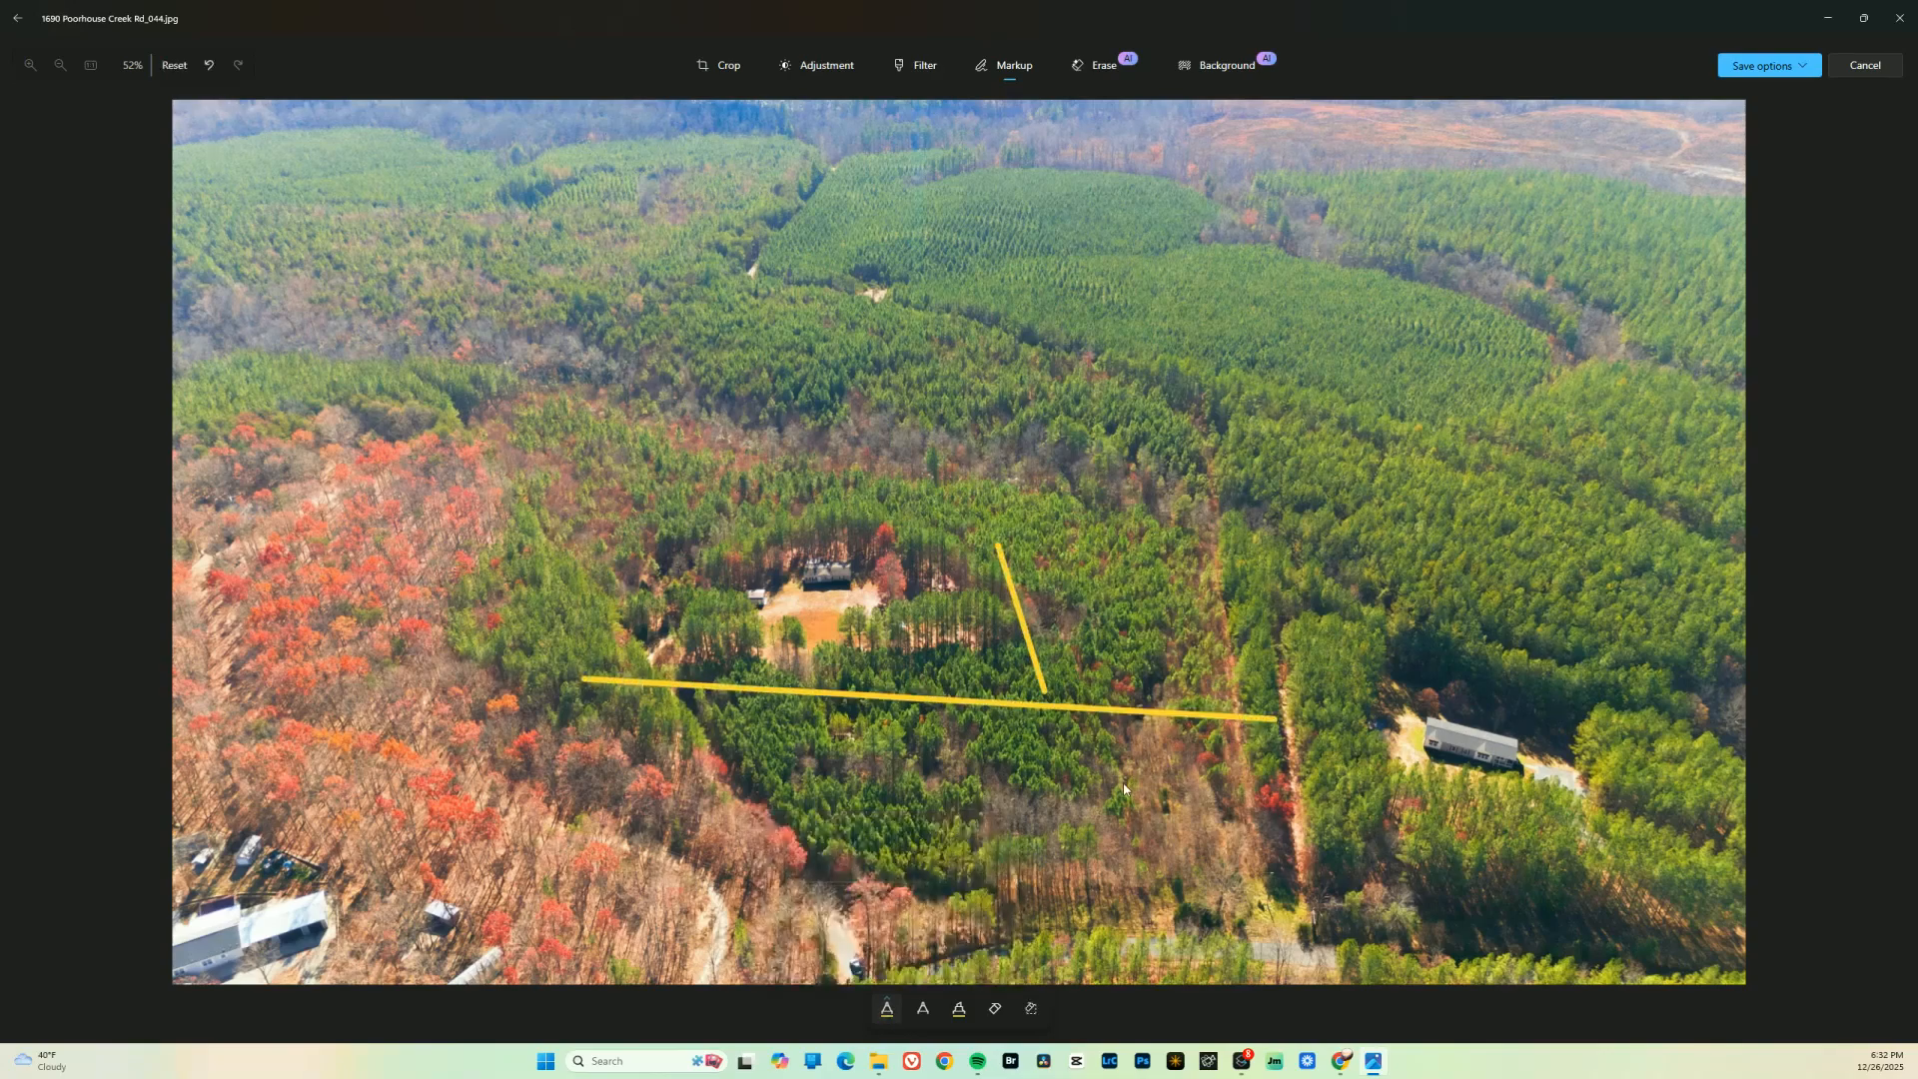
{"action": "key", "text": "ctrl+z"}
{"action": "key", "text": "ctrl+z"}
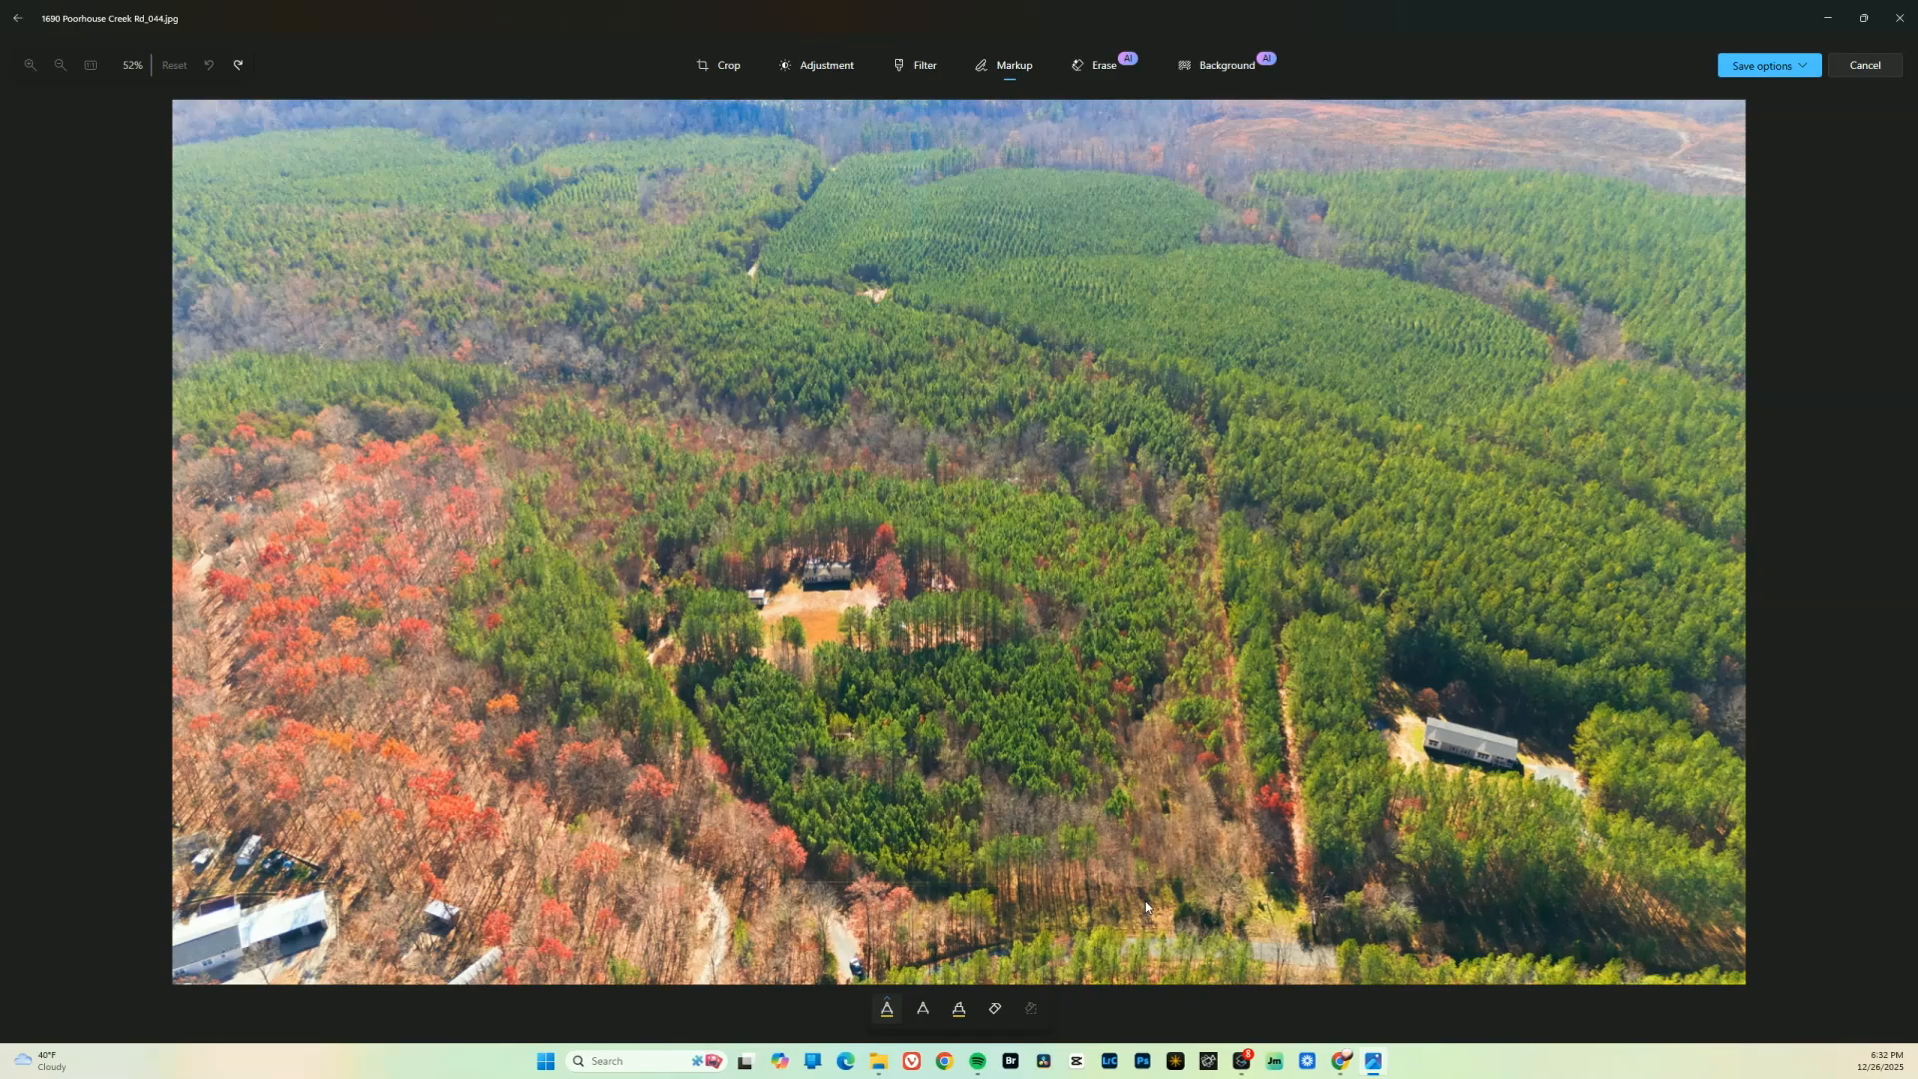
Switch to the Land id map in Chrome and review the basemap options for the parcel
{"action": "left_click", "coordinate": [944, 1062]}
{"action": "left_click", "coordinate": [823, 570]}
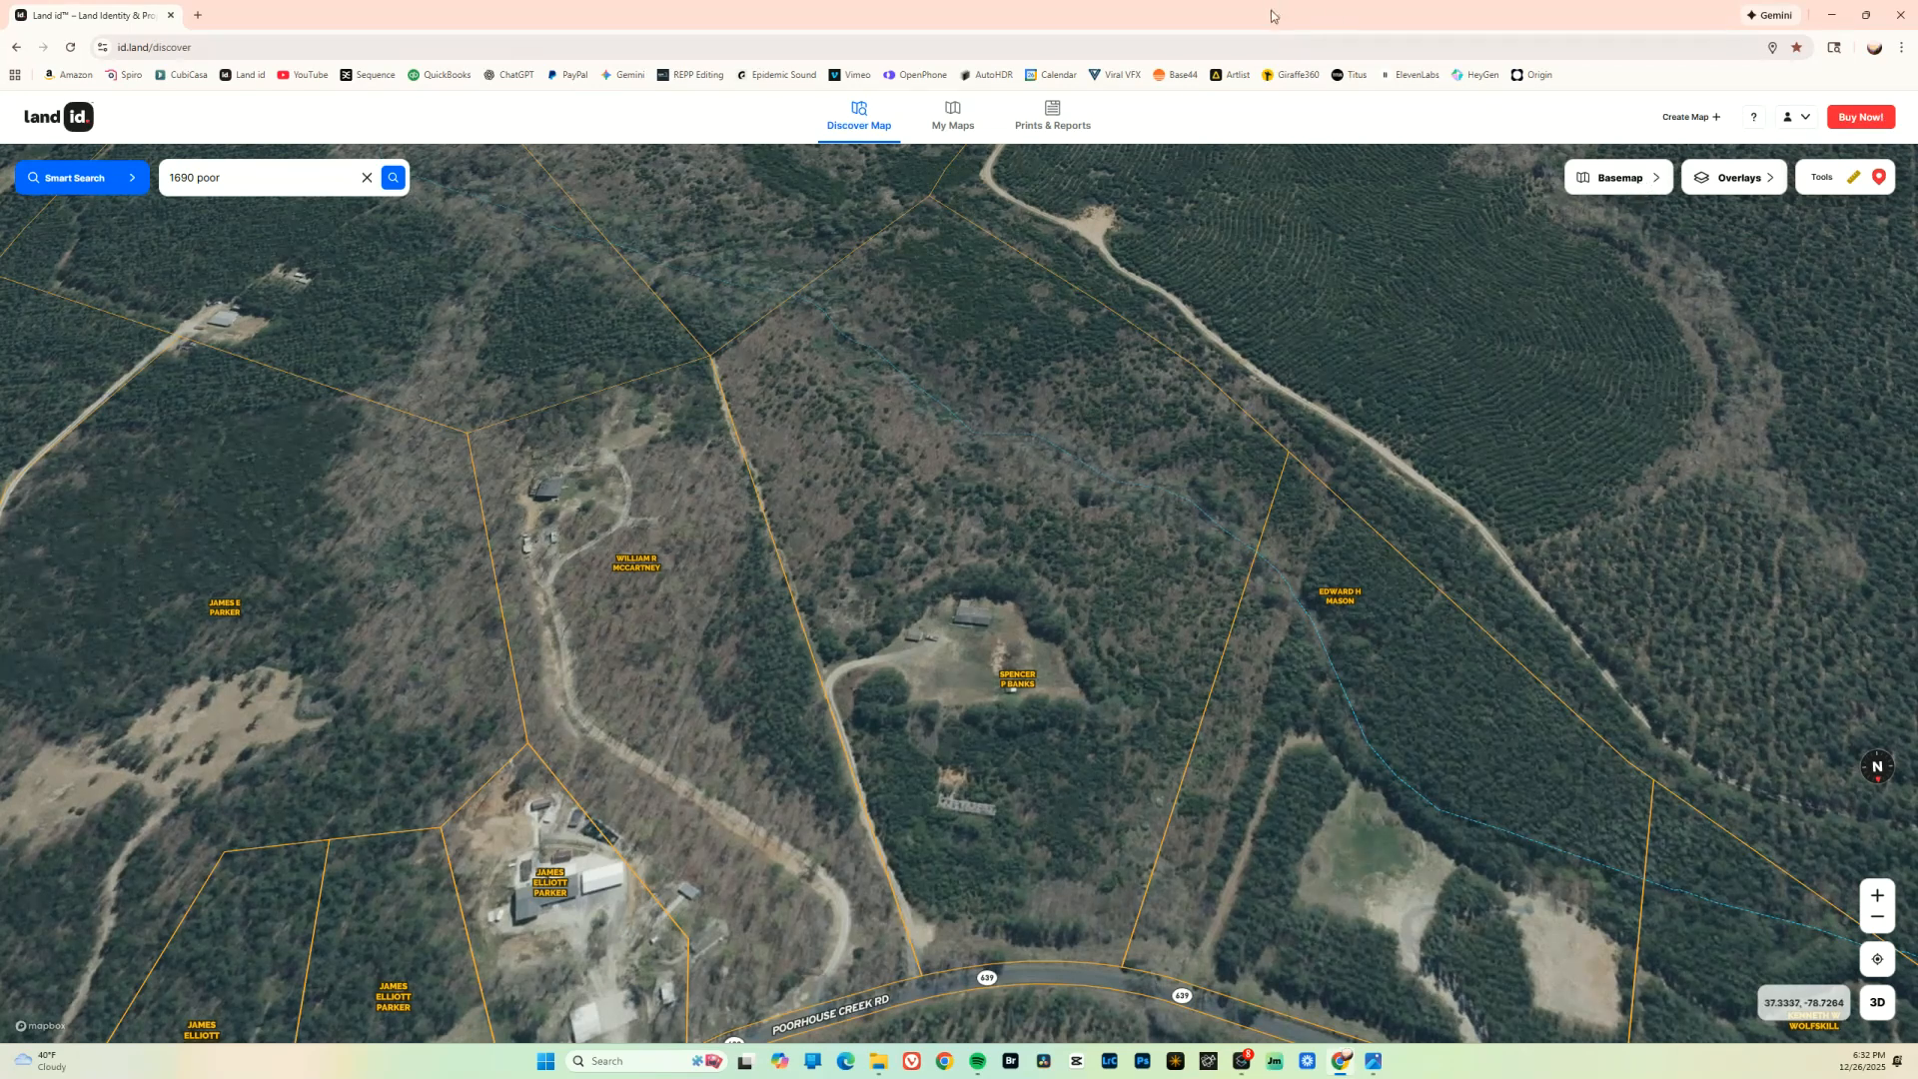
{"action": "left_click", "coordinate": [1611, 178]}
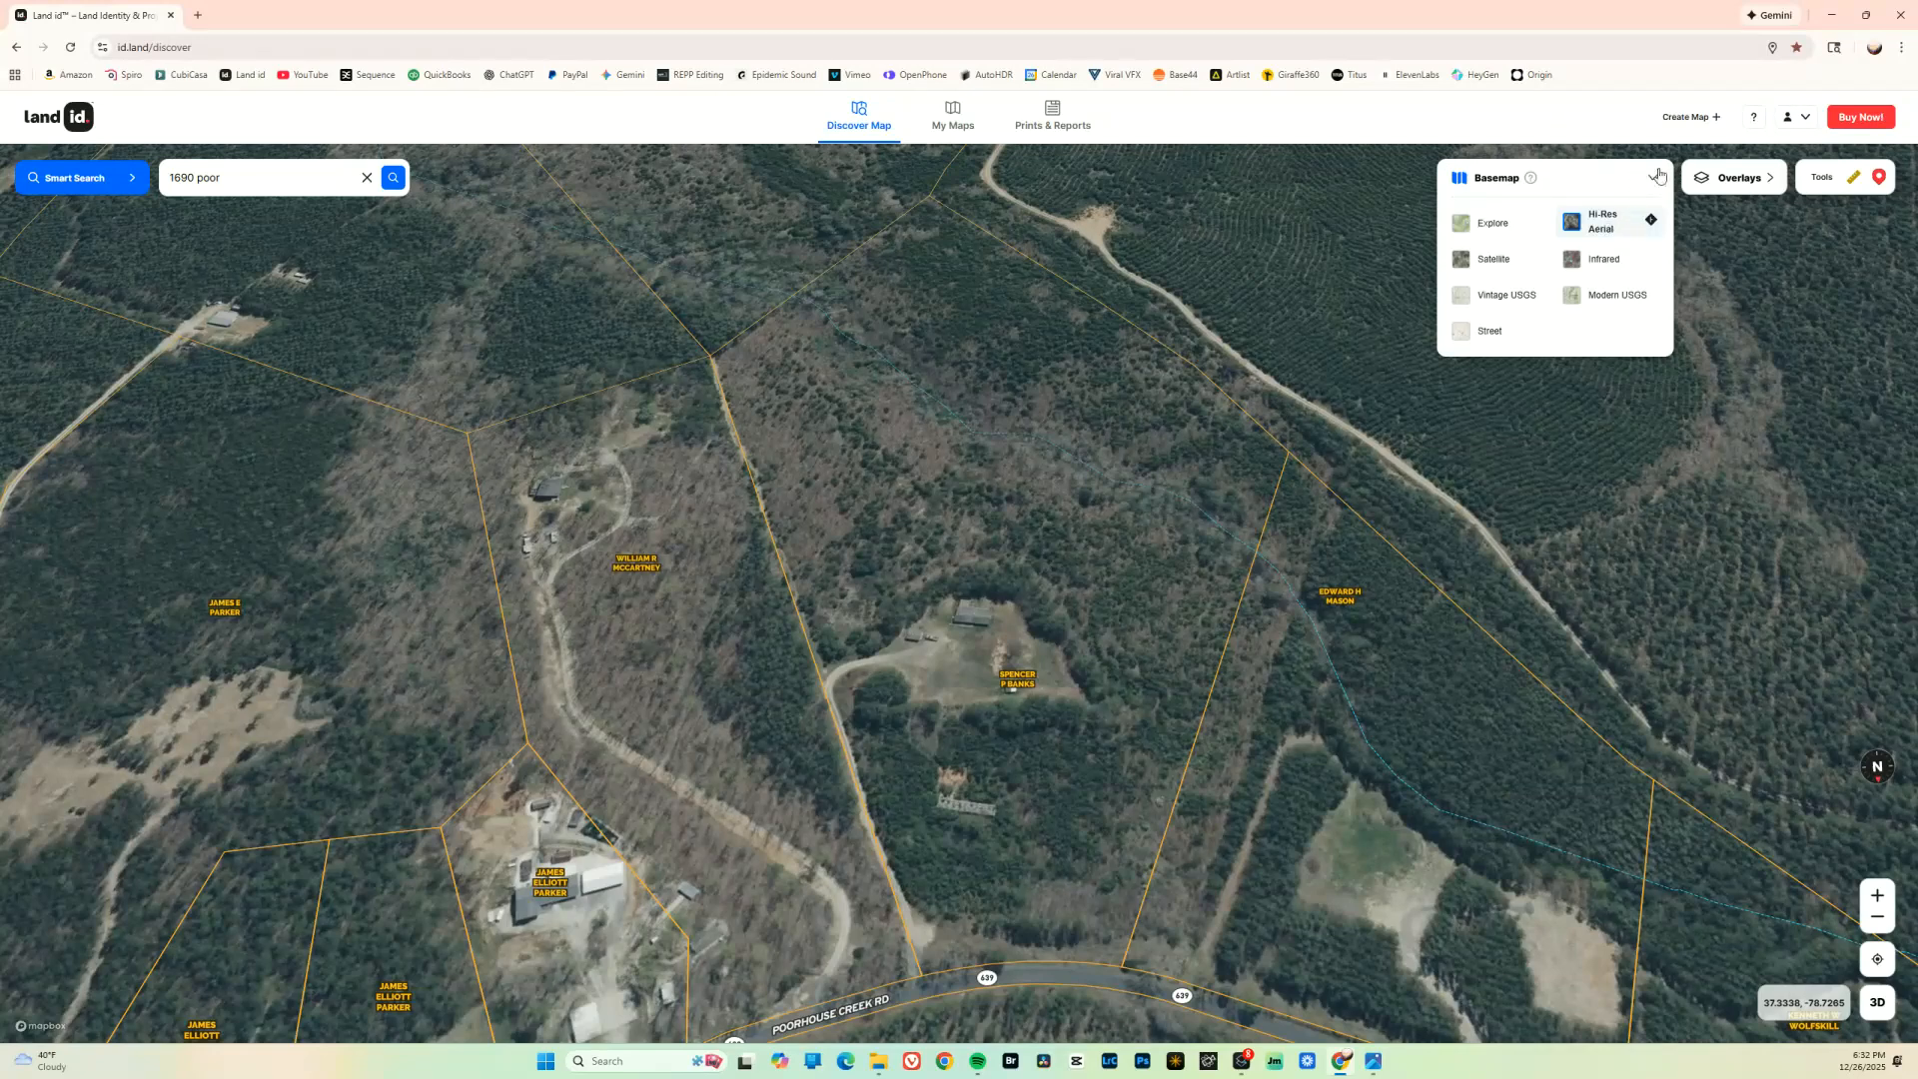
{"action": "left_click", "coordinate": [1654, 178]}
Compare the parcel's boundary lines on the Land id map with the aerial photo, moving the browser window clear of the photo
{"action": "left_click_drag", "start_coordinate": [1277, 16], "coordinate": [1917, 120]}
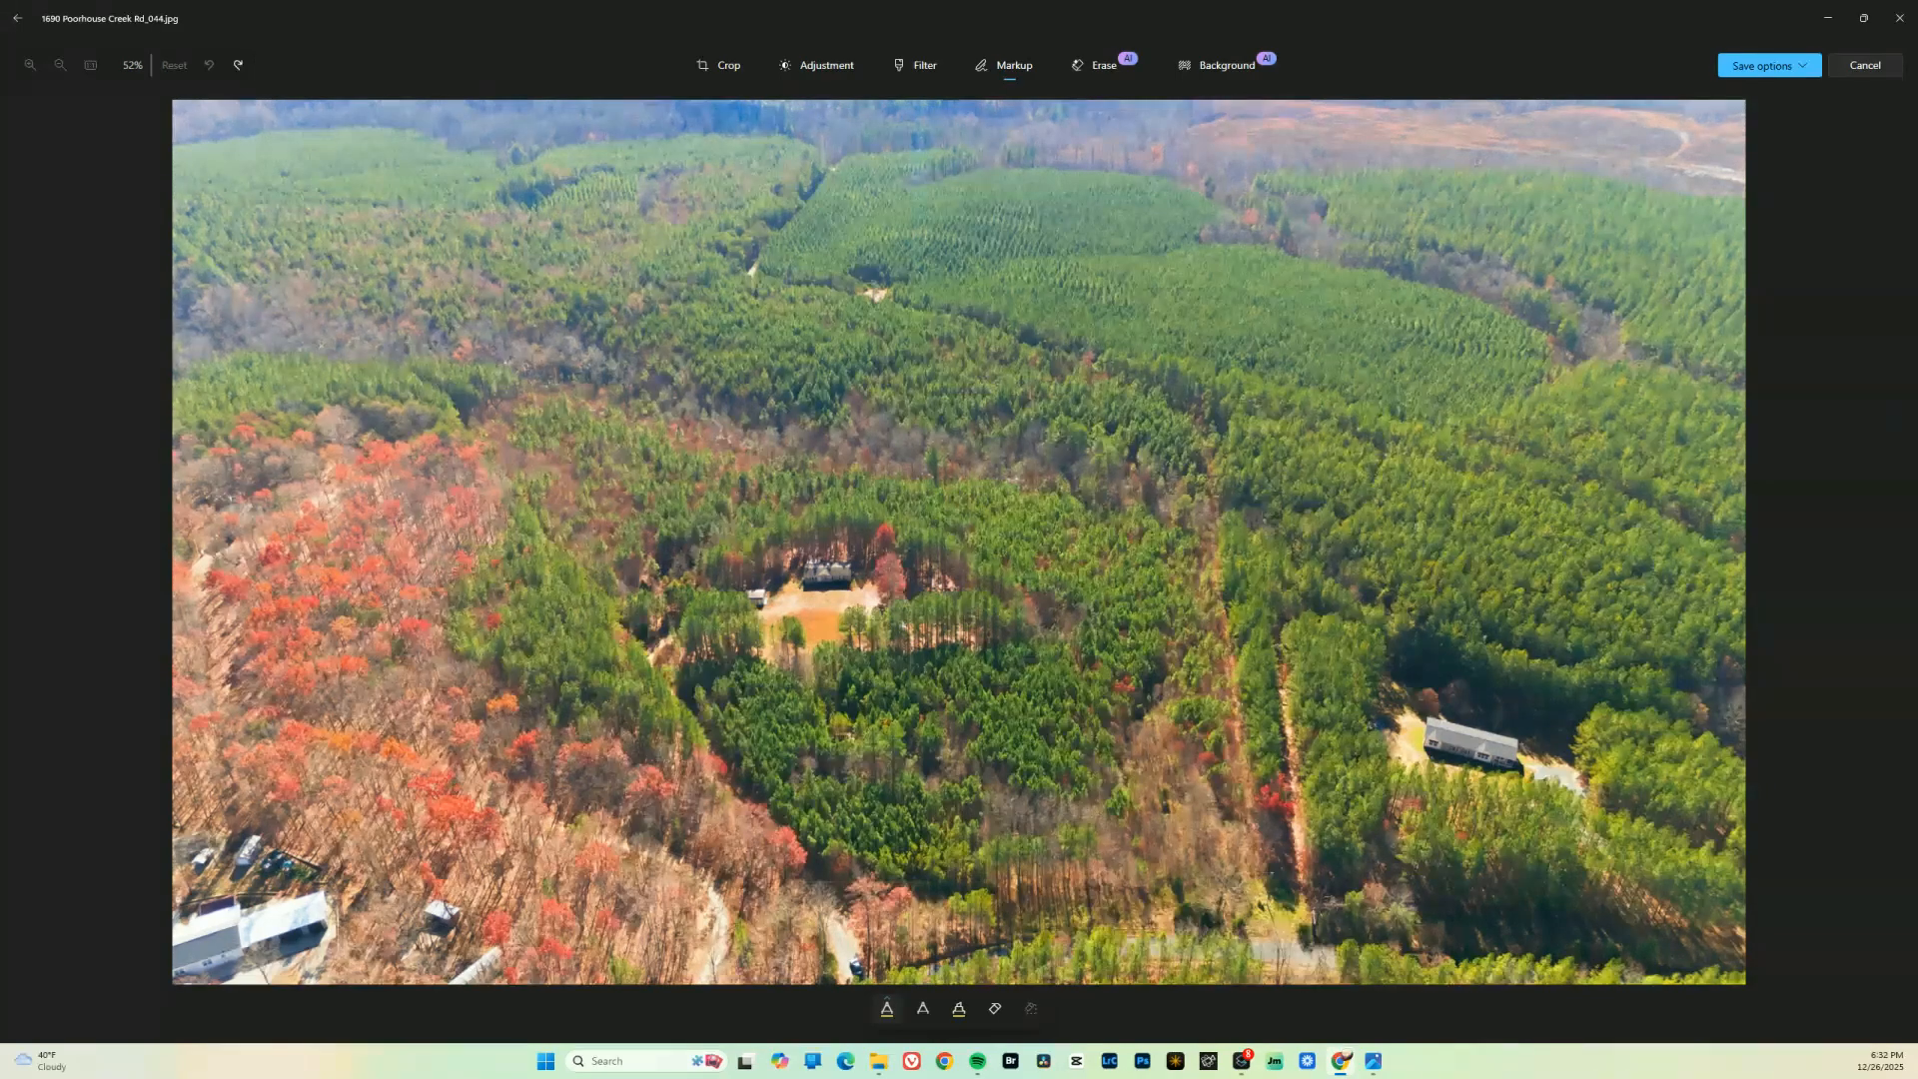
{"action": "mouse_move", "coordinate": [1917, 60]}
{"action": "left_mouse_down"}
{"action": "mouse_move", "coordinate": [1182, 21]}
{"action": "mouse_move", "coordinate": [1917, 60]}
{"action": "left_mouse_up"}
{"action": "left_click_drag", "start_coordinate": [1917, 60], "coordinate": [1029, 5]}
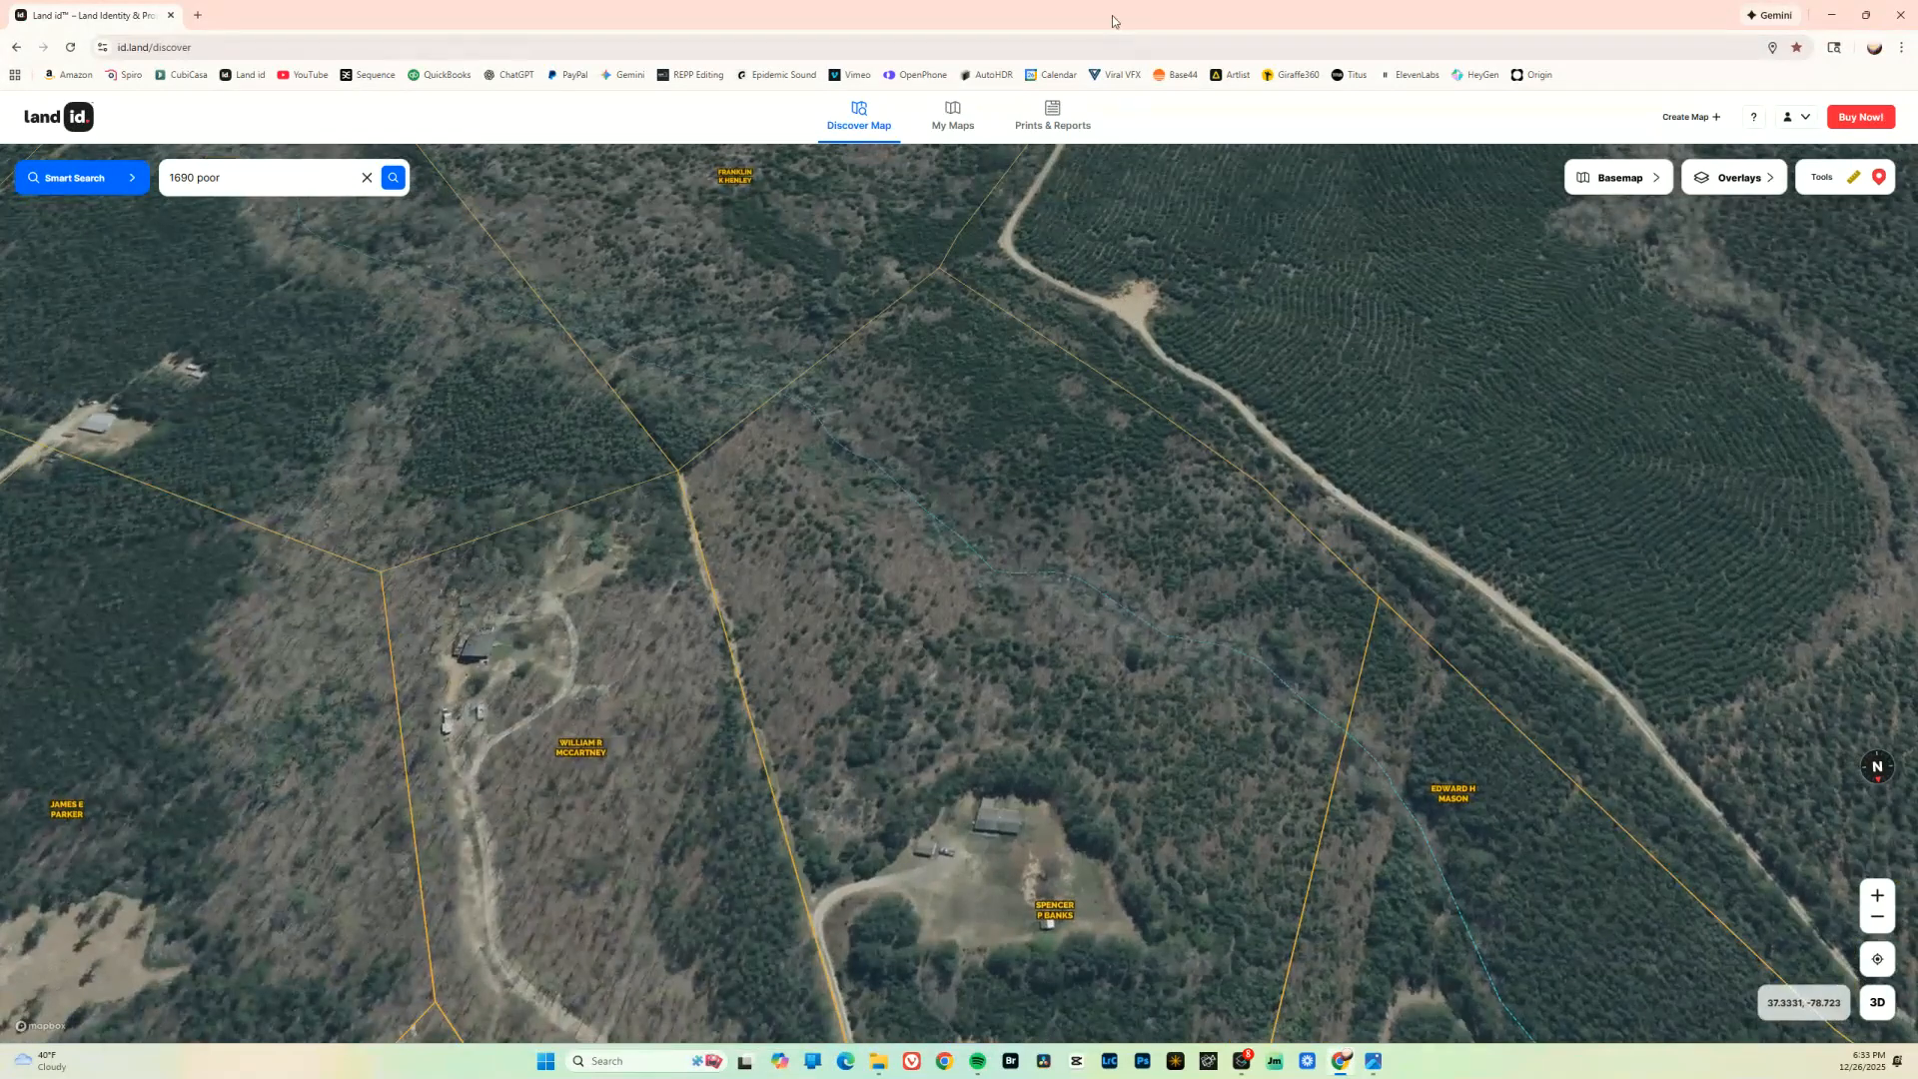
{"action": "left_click_drag", "start_coordinate": [1116, 22], "coordinate": [1091, 458]}
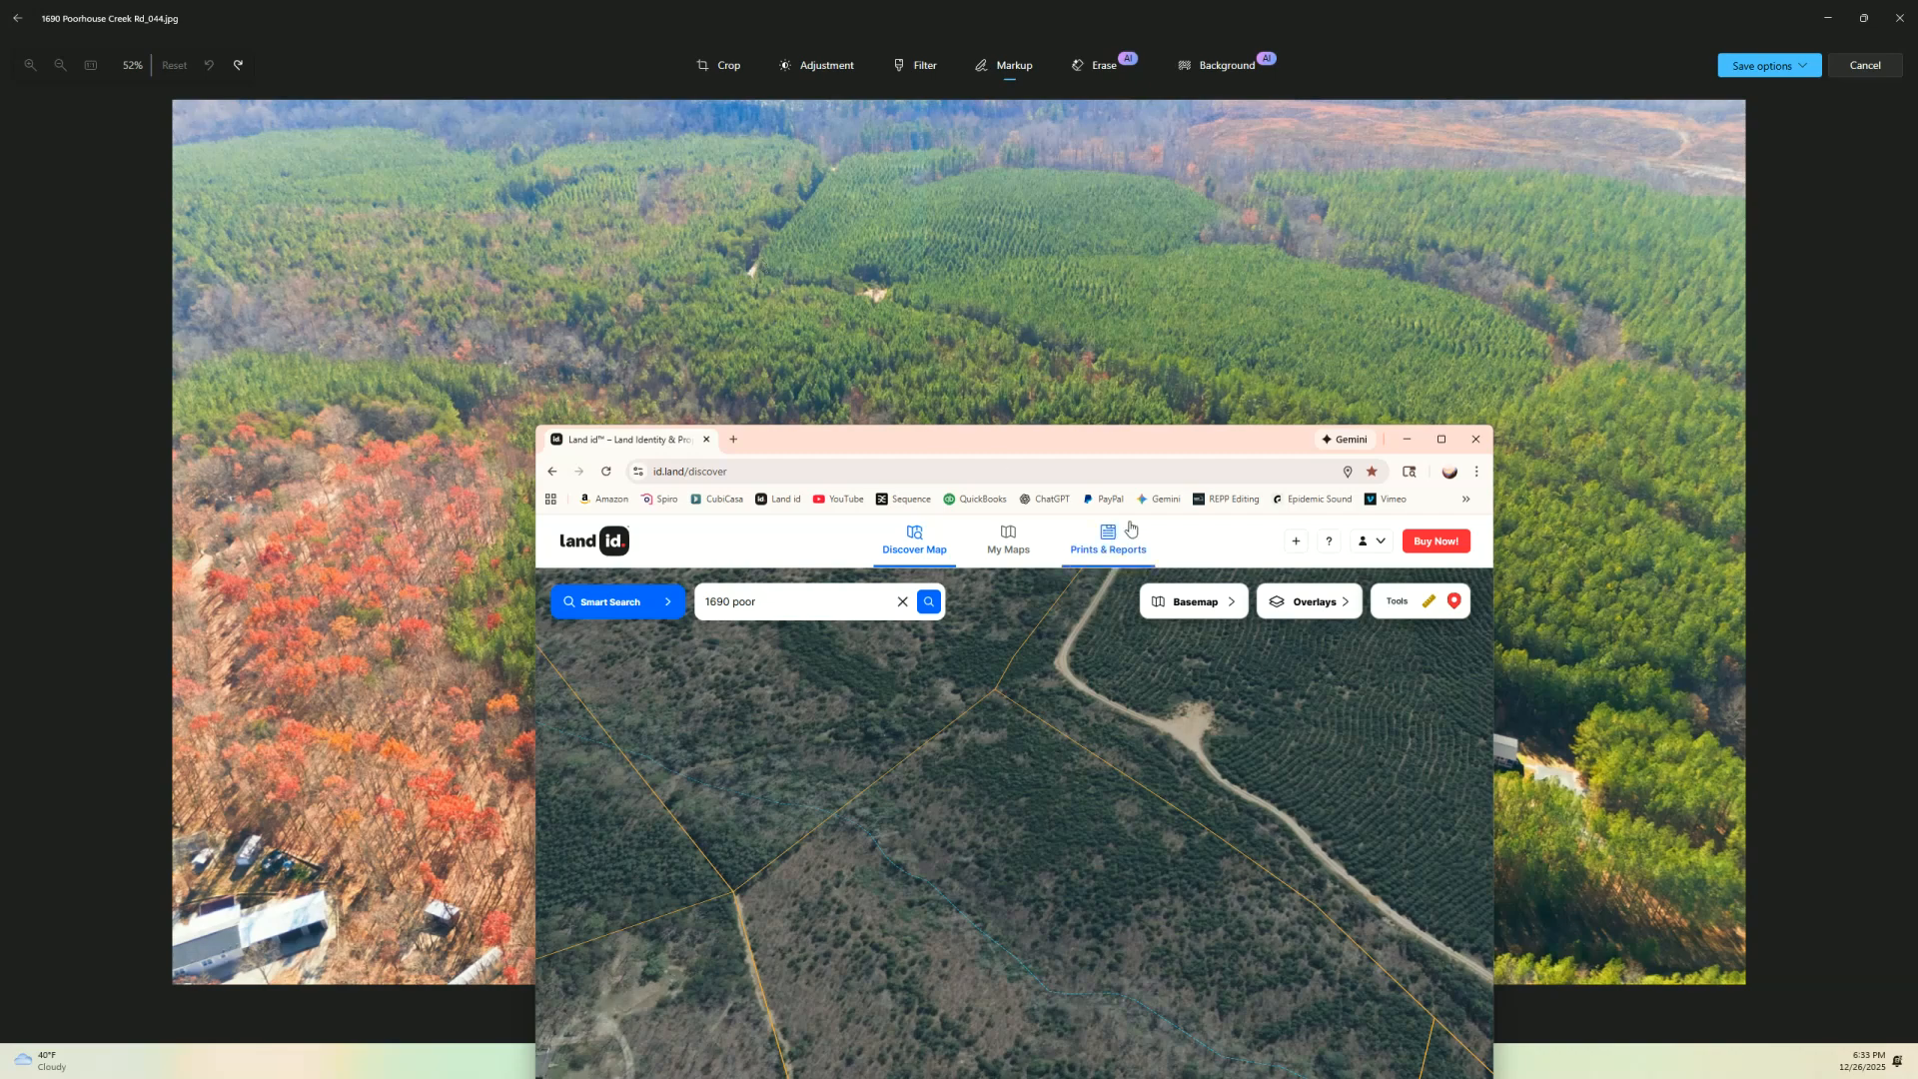
{"action": "left_click_drag", "start_coordinate": [909, 440], "coordinate": [1113, 207]}
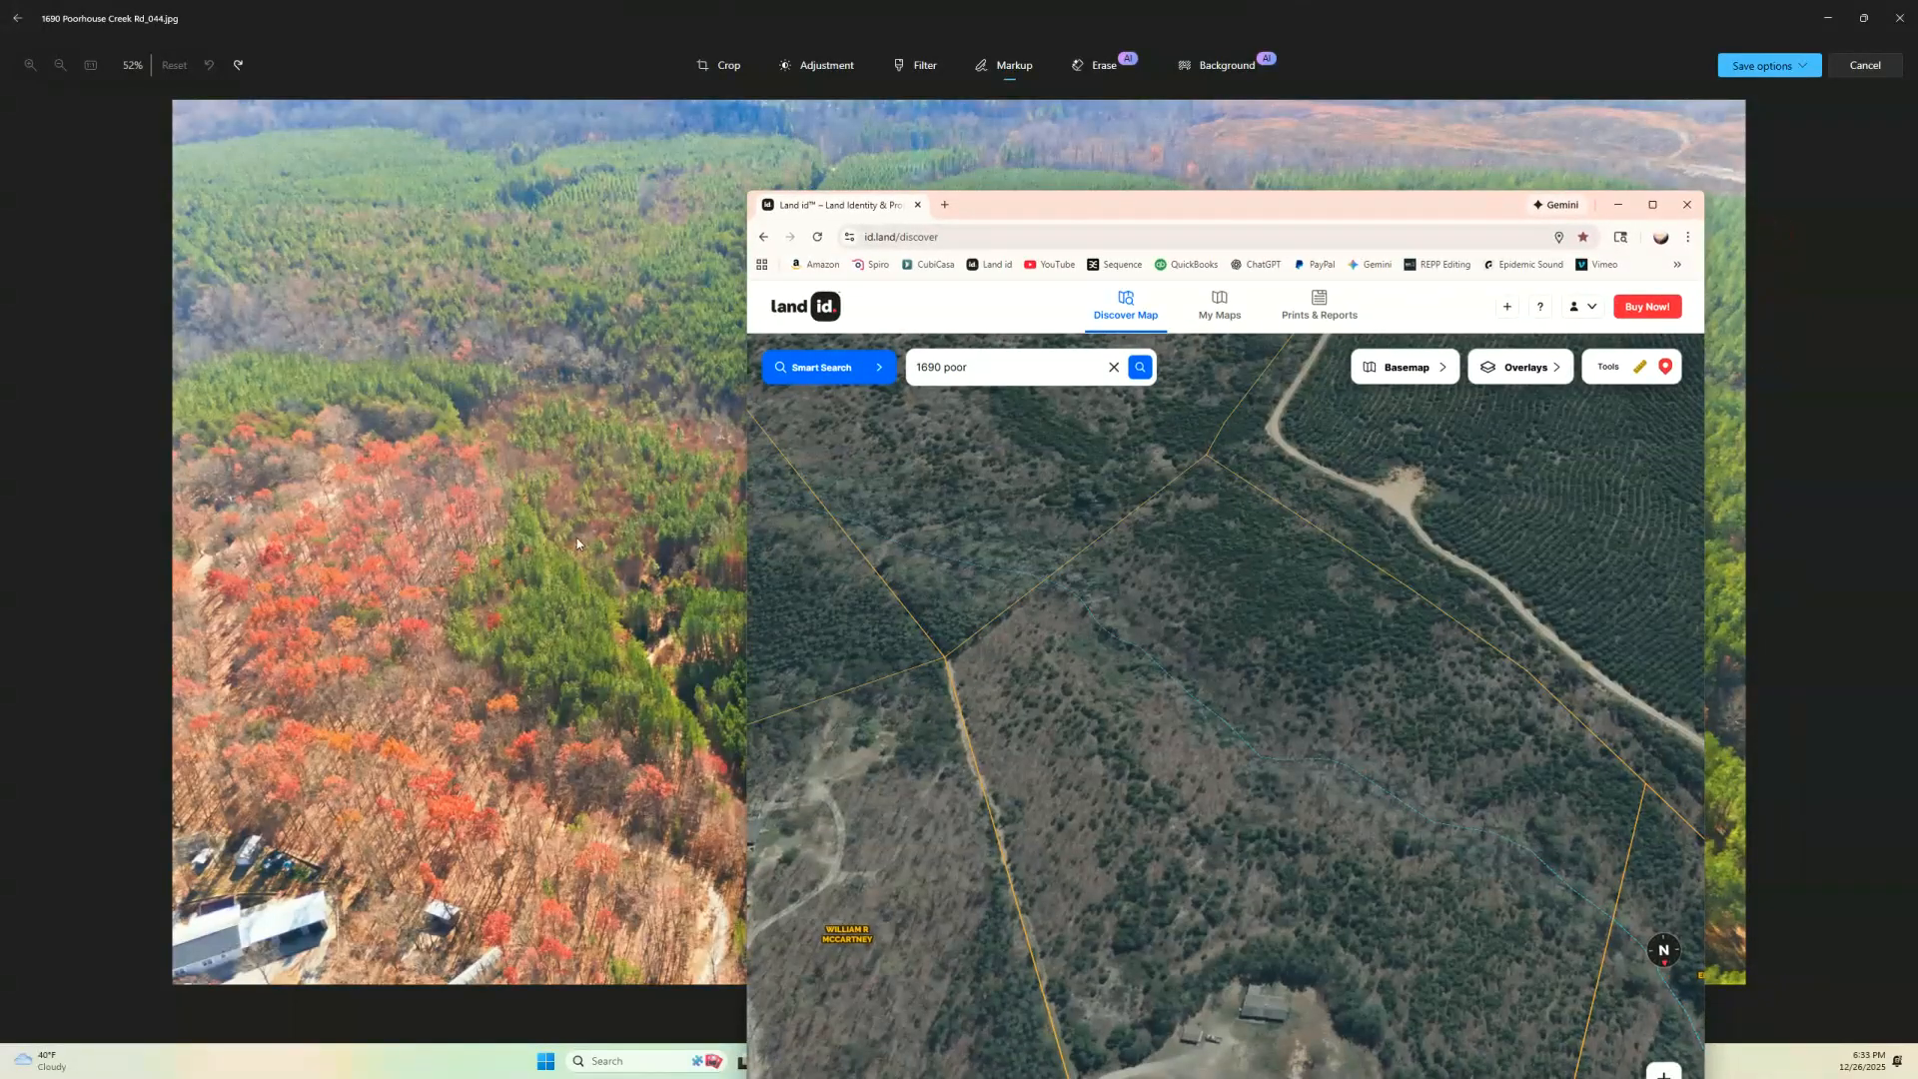
{"action": "left_click_drag", "start_coordinate": [1061, 213], "coordinate": [1917, 186]}
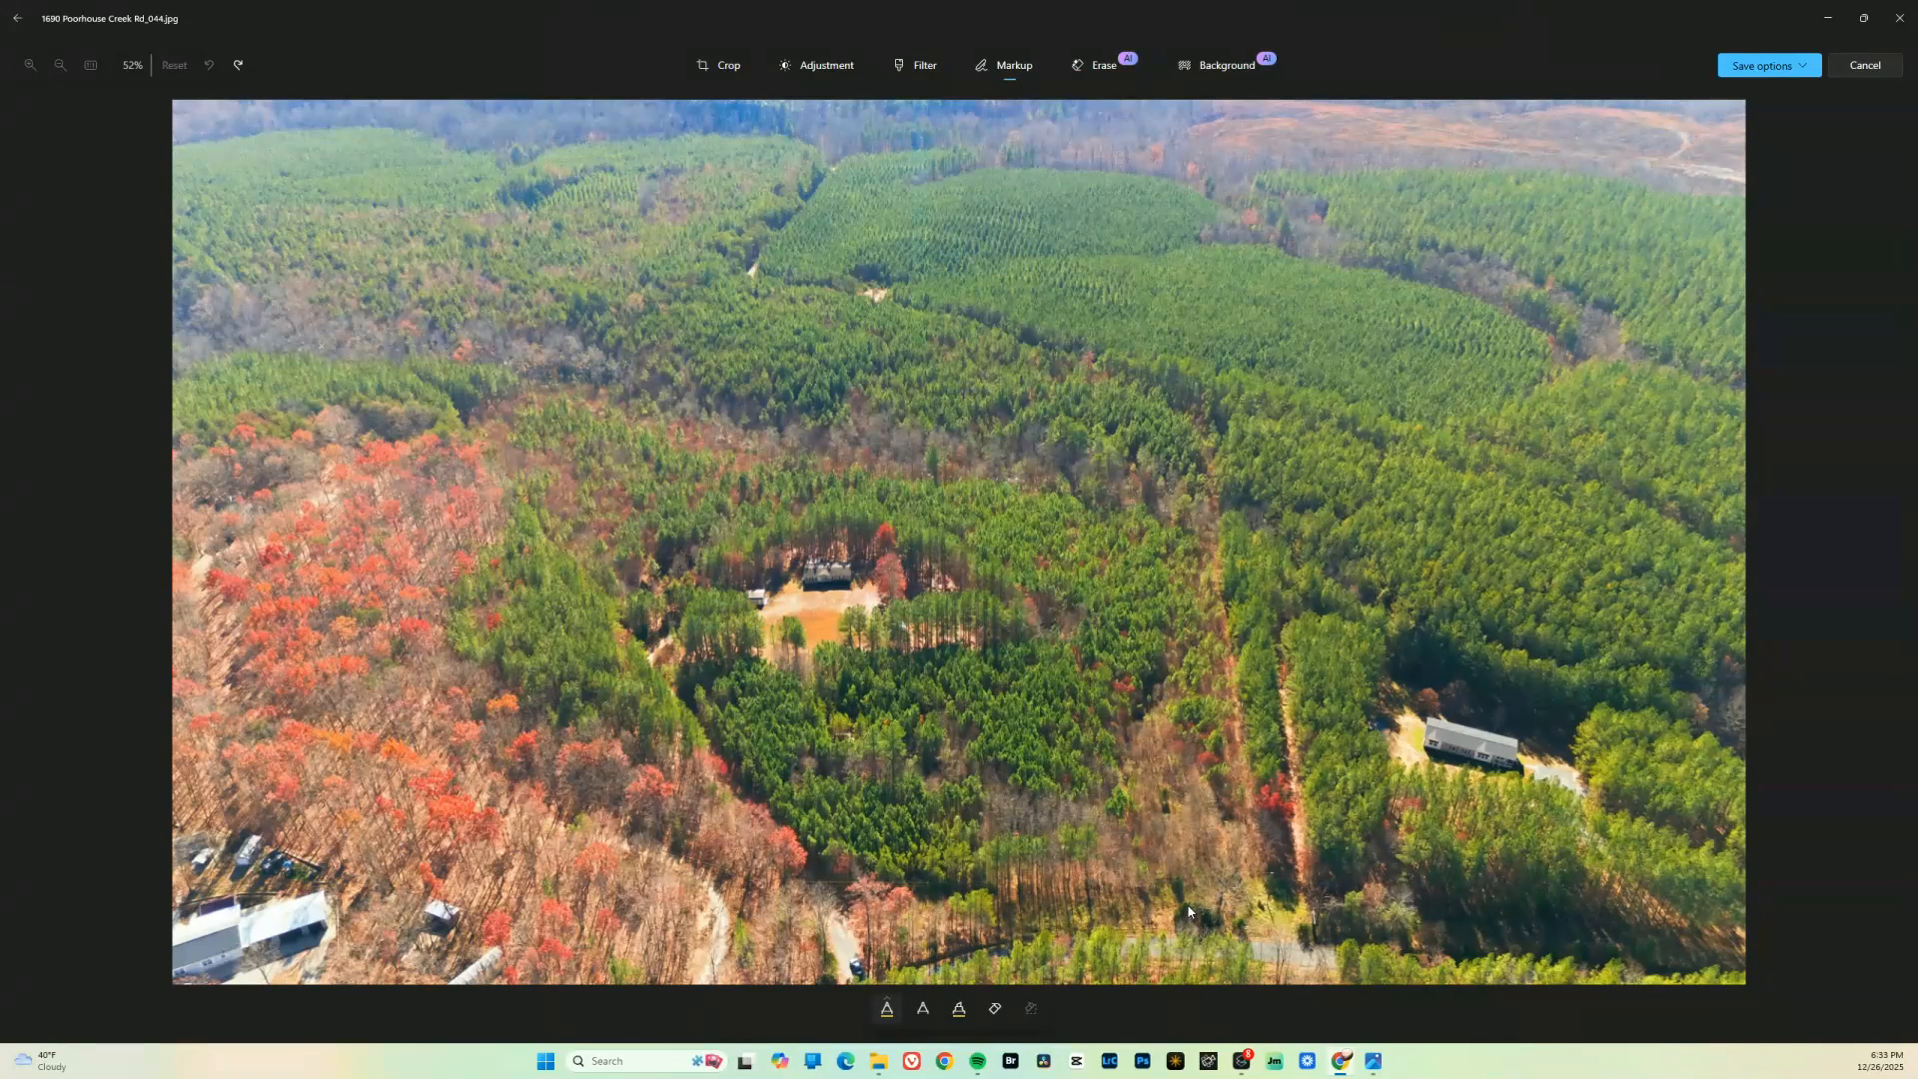
Draw a closed outline of straight yellow lines around the wooded lot and house, following the parcel corners and the road
{"action": "mouse_move", "coordinate": [1171, 927]}
{"action": "left_mouse_down"}
{"action": "mouse_move", "coordinate": [1202, 556]}
{"action": "mouse_move", "coordinate": [1181, 409]}
{"action": "mouse_move", "coordinate": [1157, 419]}
{"action": "left_mouse_up"}
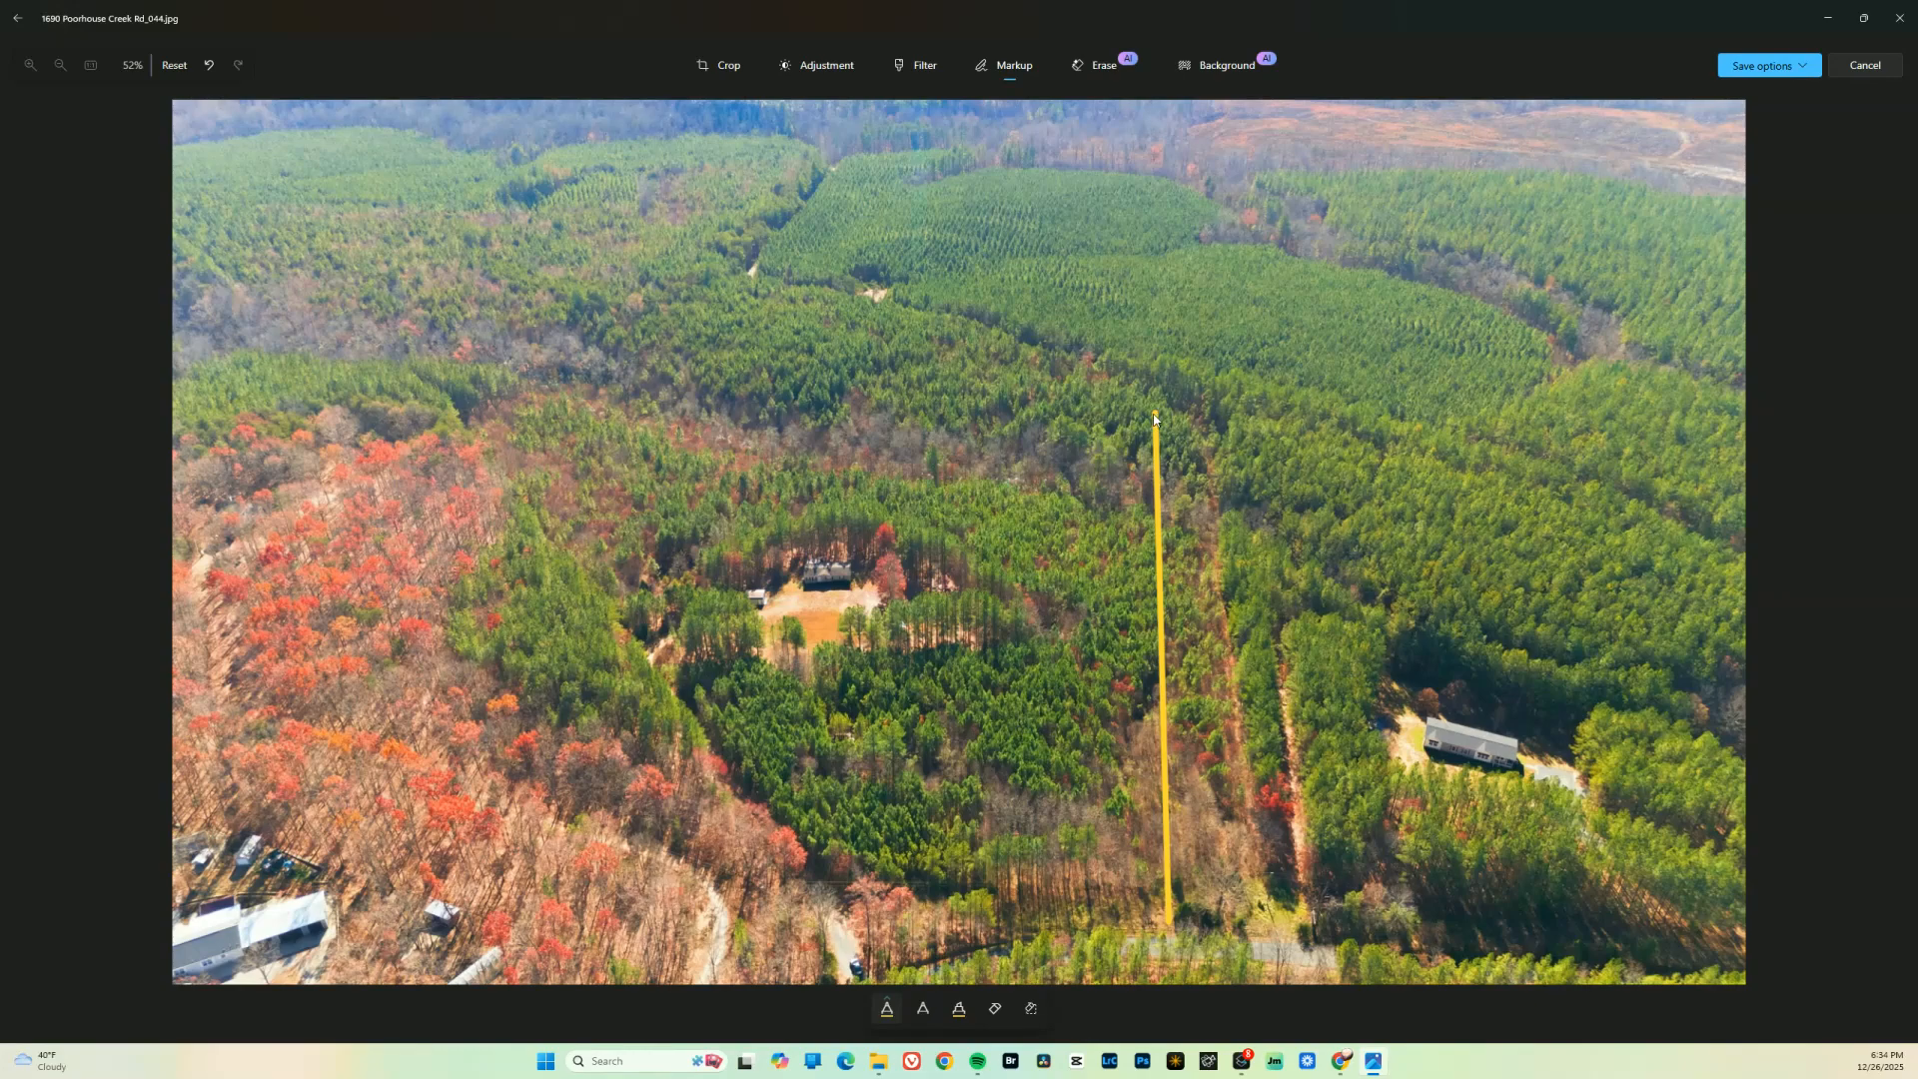
{"action": "mouse_move", "coordinate": [1156, 415]}
{"action": "left_mouse_down"}
{"action": "mouse_move", "coordinate": [1056, 402]}
{"action": "mouse_move", "coordinate": [823, 293]}
{"action": "mouse_move", "coordinate": [705, 284]}
{"action": "left_mouse_up"}
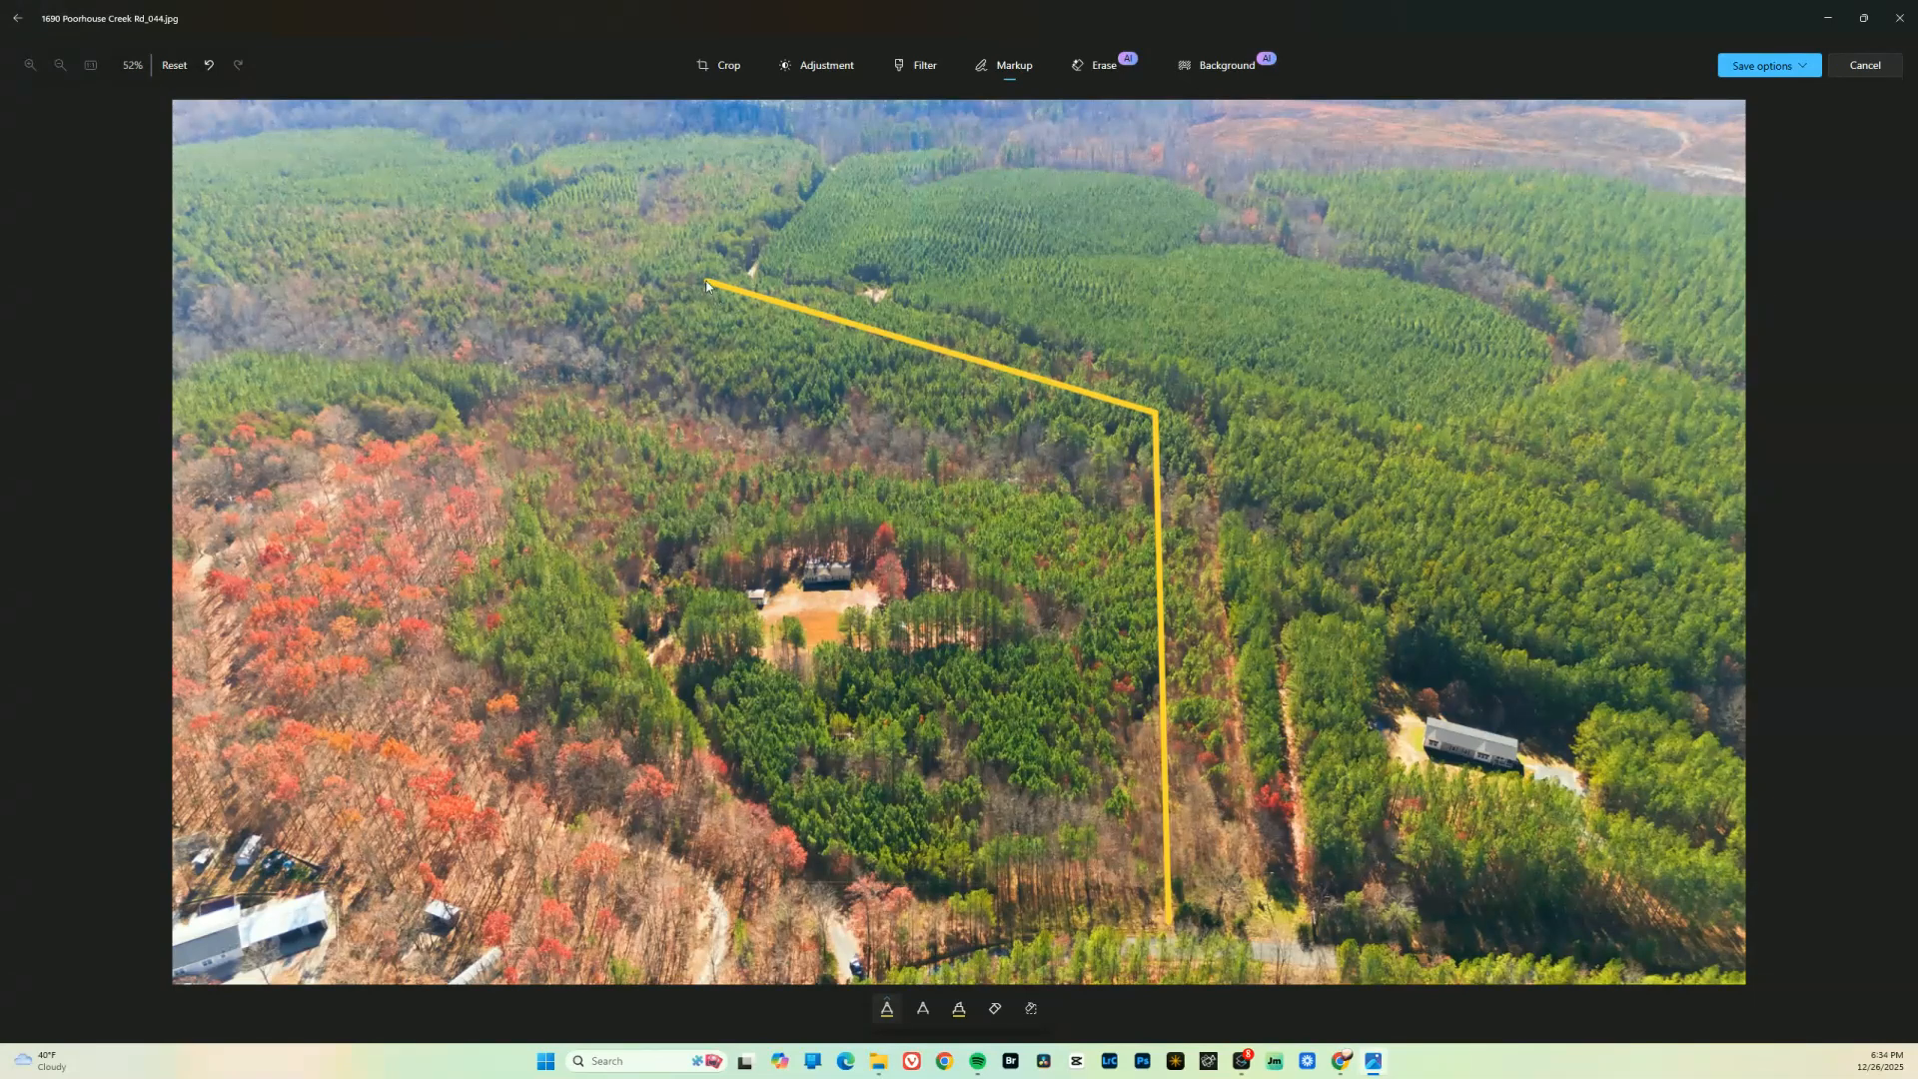
{"action": "left_click_drag", "start_coordinate": [659, 274], "coordinate": [626, 252]}
{"action": "key", "text": "ctrl+z"}
{"action": "key", "text": "ctrl+z"}
{"action": "mouse_move", "coordinate": [636, 318]}
{"action": "left_mouse_down"}
{"action": "mouse_move", "coordinate": [528, 360]}
{"action": "mouse_move", "coordinate": [461, 422]}
{"action": "mouse_move", "coordinate": [728, 505]}
{"action": "mouse_move", "coordinate": [841, 651]}
{"action": "mouse_move", "coordinate": [876, 980]}
{"action": "left_mouse_up"}
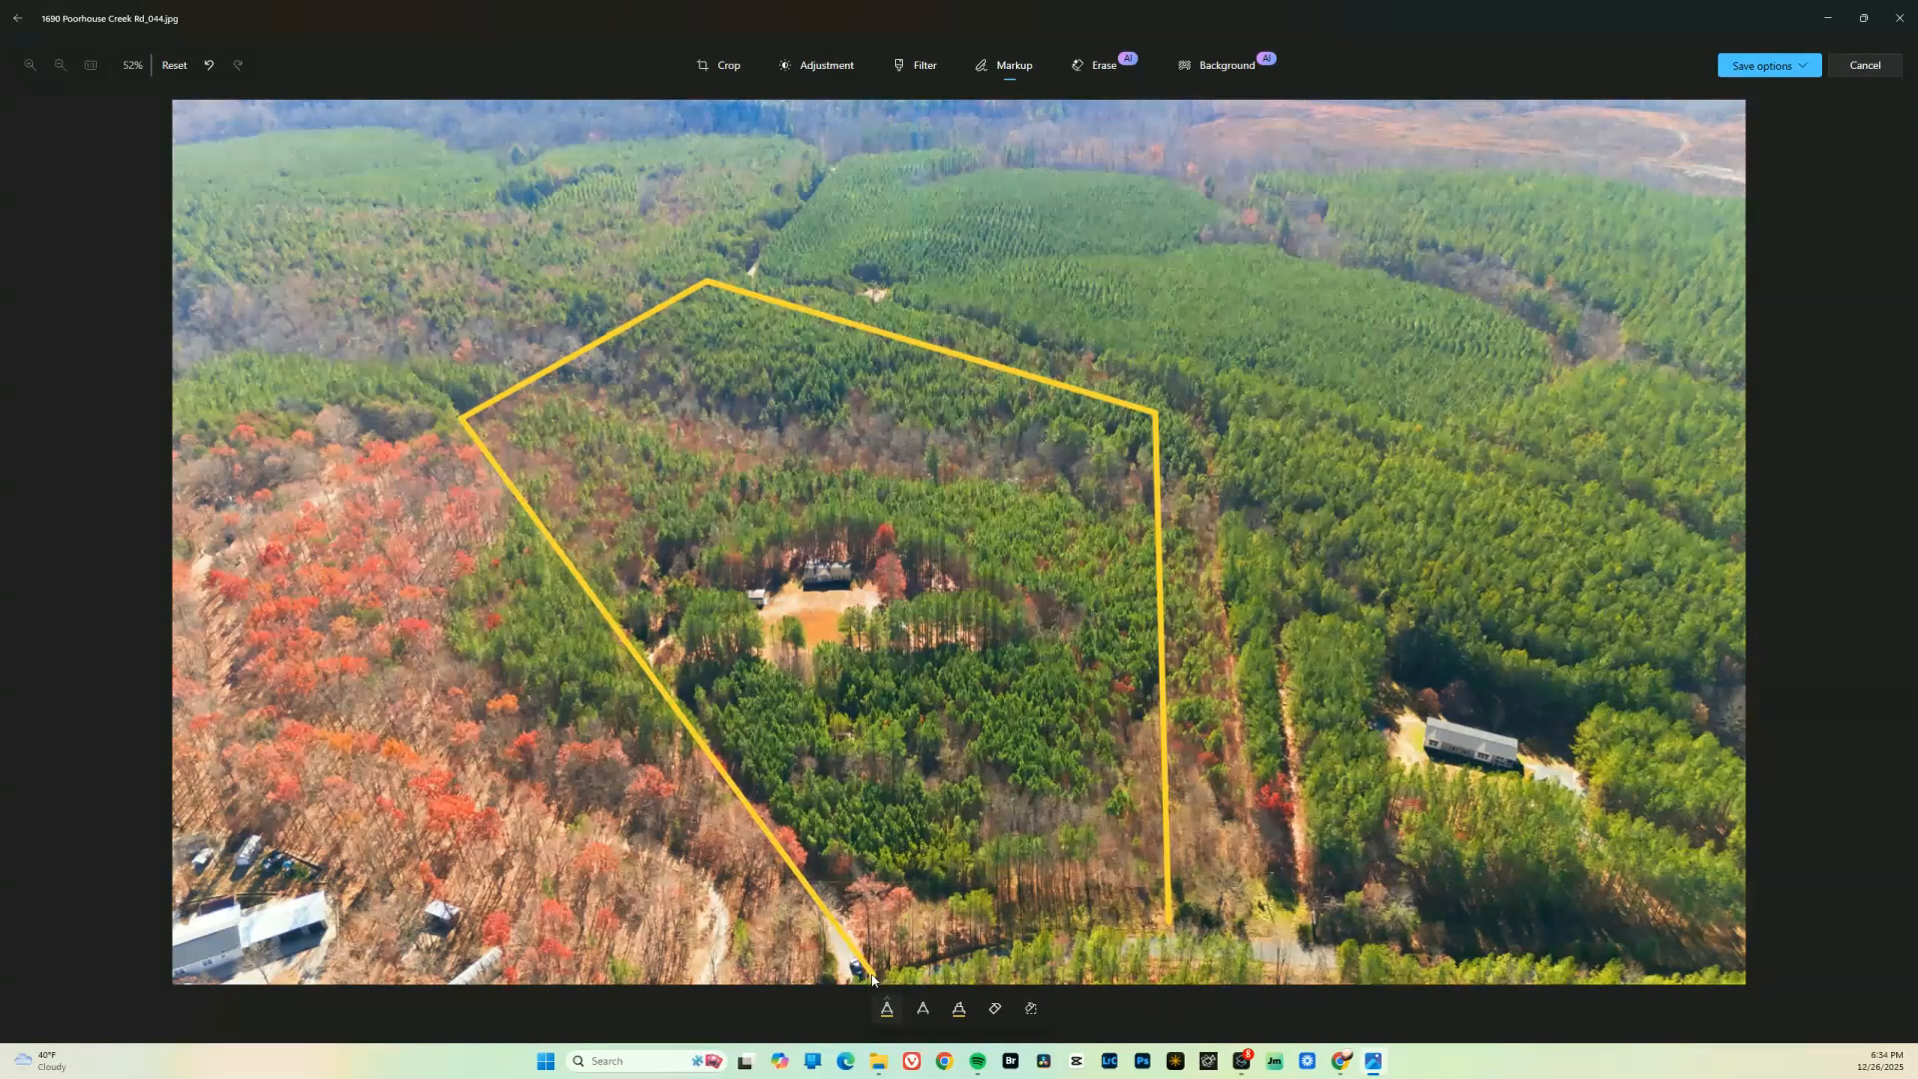
{"action": "mouse_move", "coordinate": [874, 976]}
{"action": "left_mouse_down"}
{"action": "mouse_move", "coordinate": [1056, 923]}
{"action": "mouse_move", "coordinate": [1167, 925]}
{"action": "left_mouse_up"}
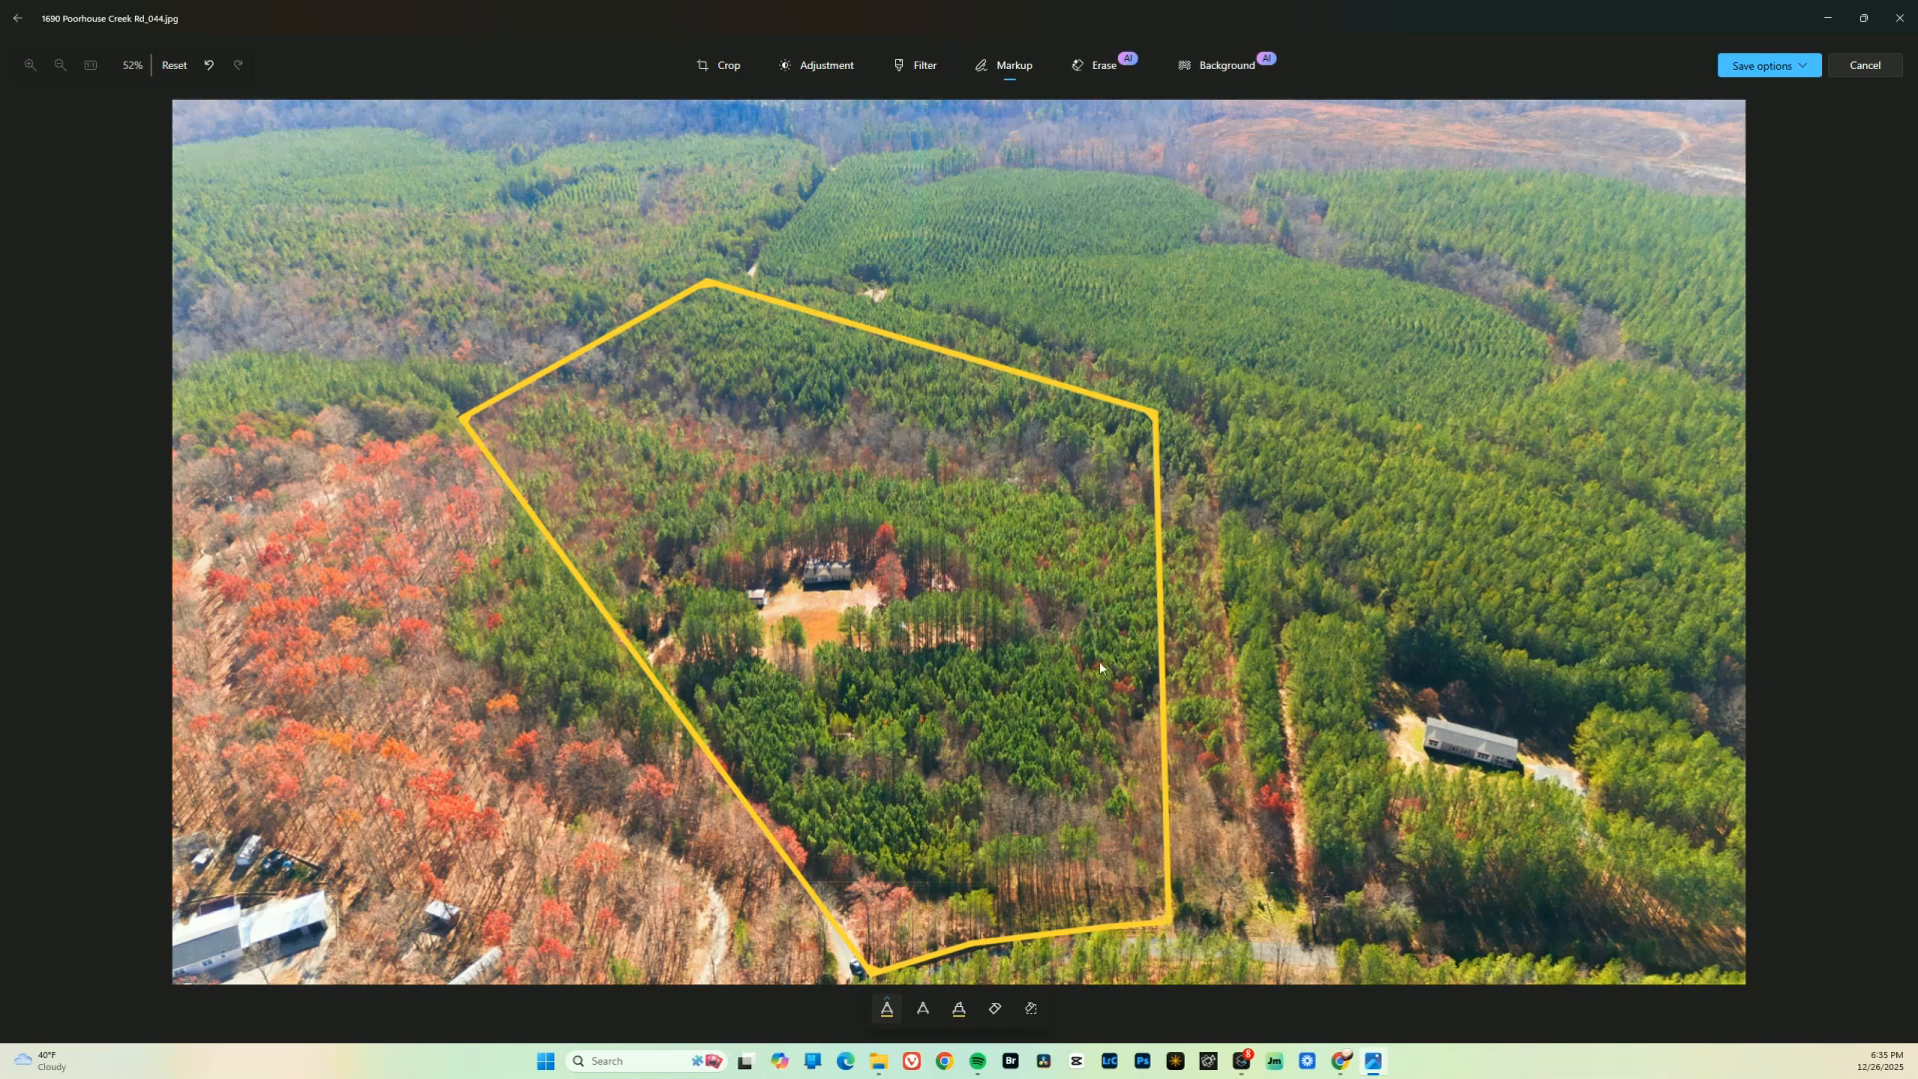
Start saving the outlined photo as a copy in the "lot lines" folder on the desktop
{"action": "left_click", "coordinate": [1769, 65]}
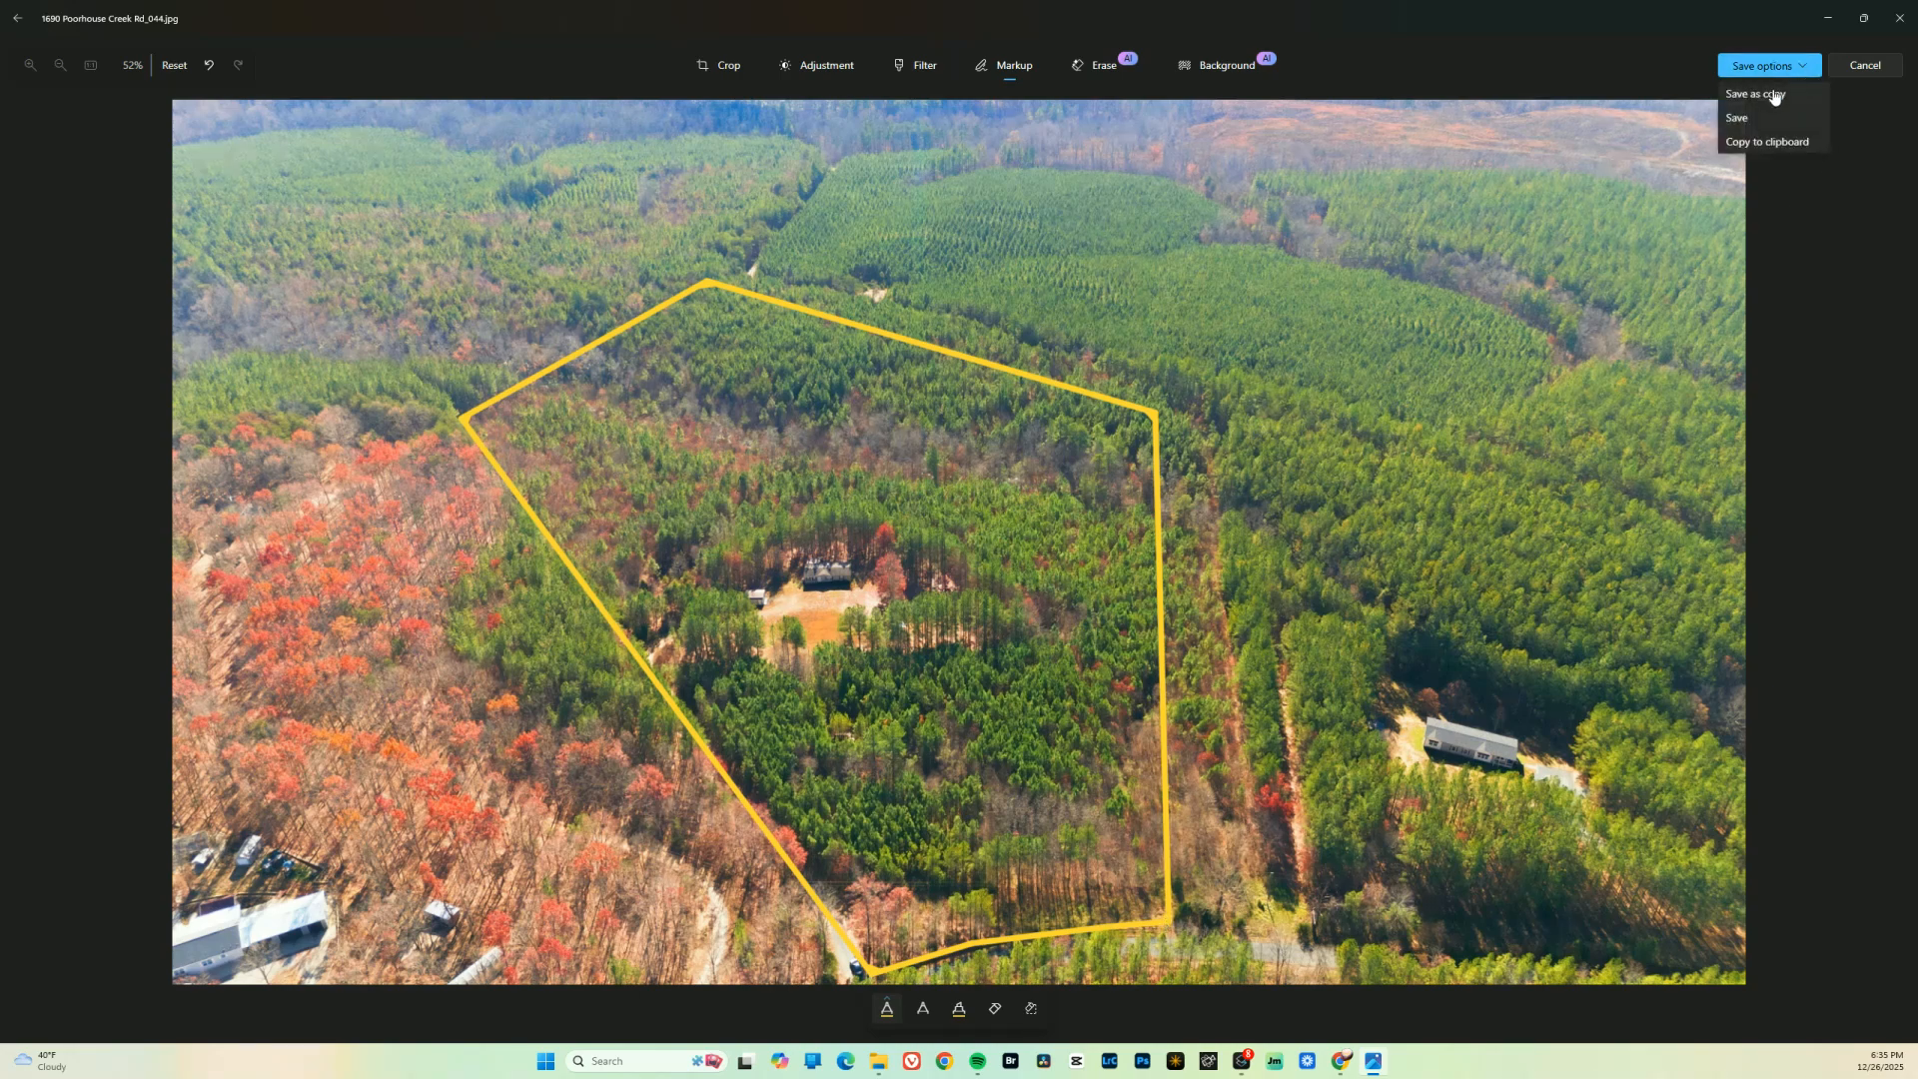
{"action": "left_click", "coordinate": [1773, 95]}
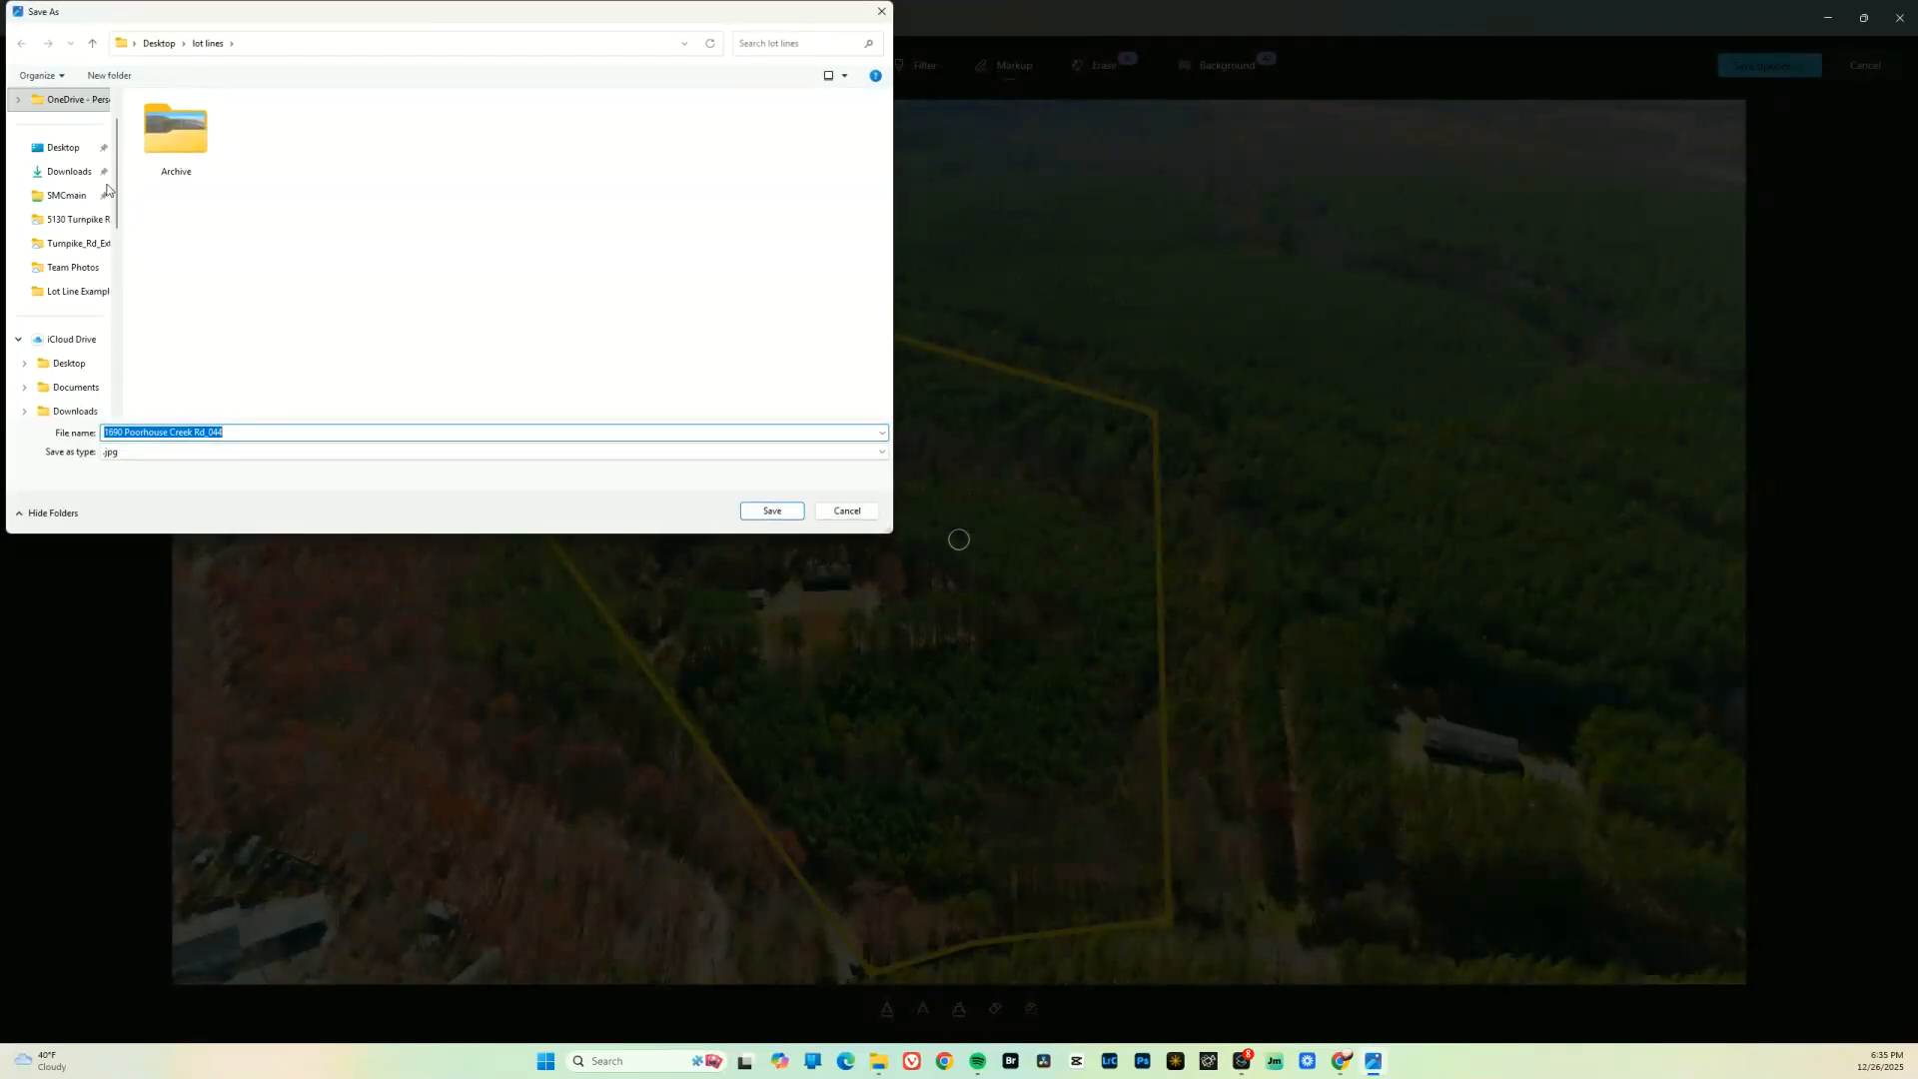
{"action": "scroll", "coordinate": [46, 338], "scroll_direction": "down", "scroll_amount": 5}
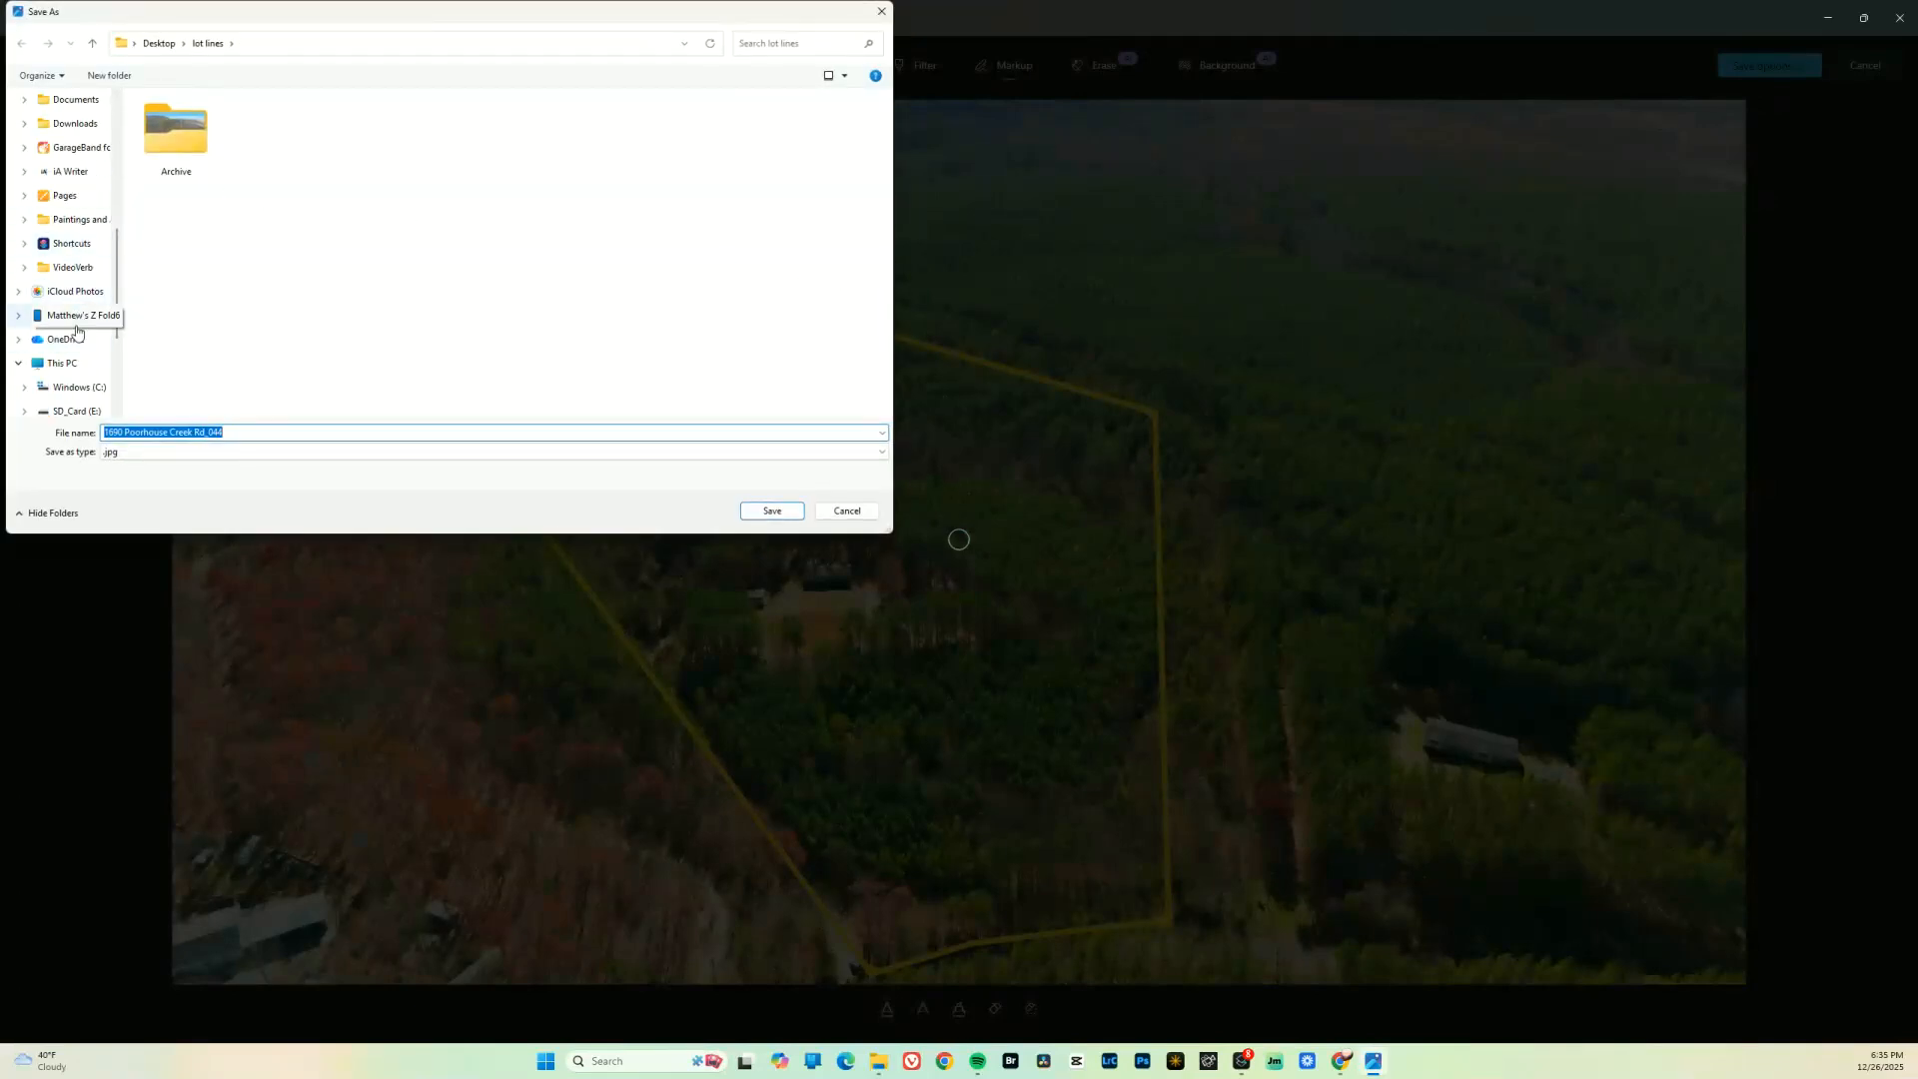
{"action": "scroll", "coordinate": [96, 345], "scroll_direction": "up", "scroll_amount": 10}
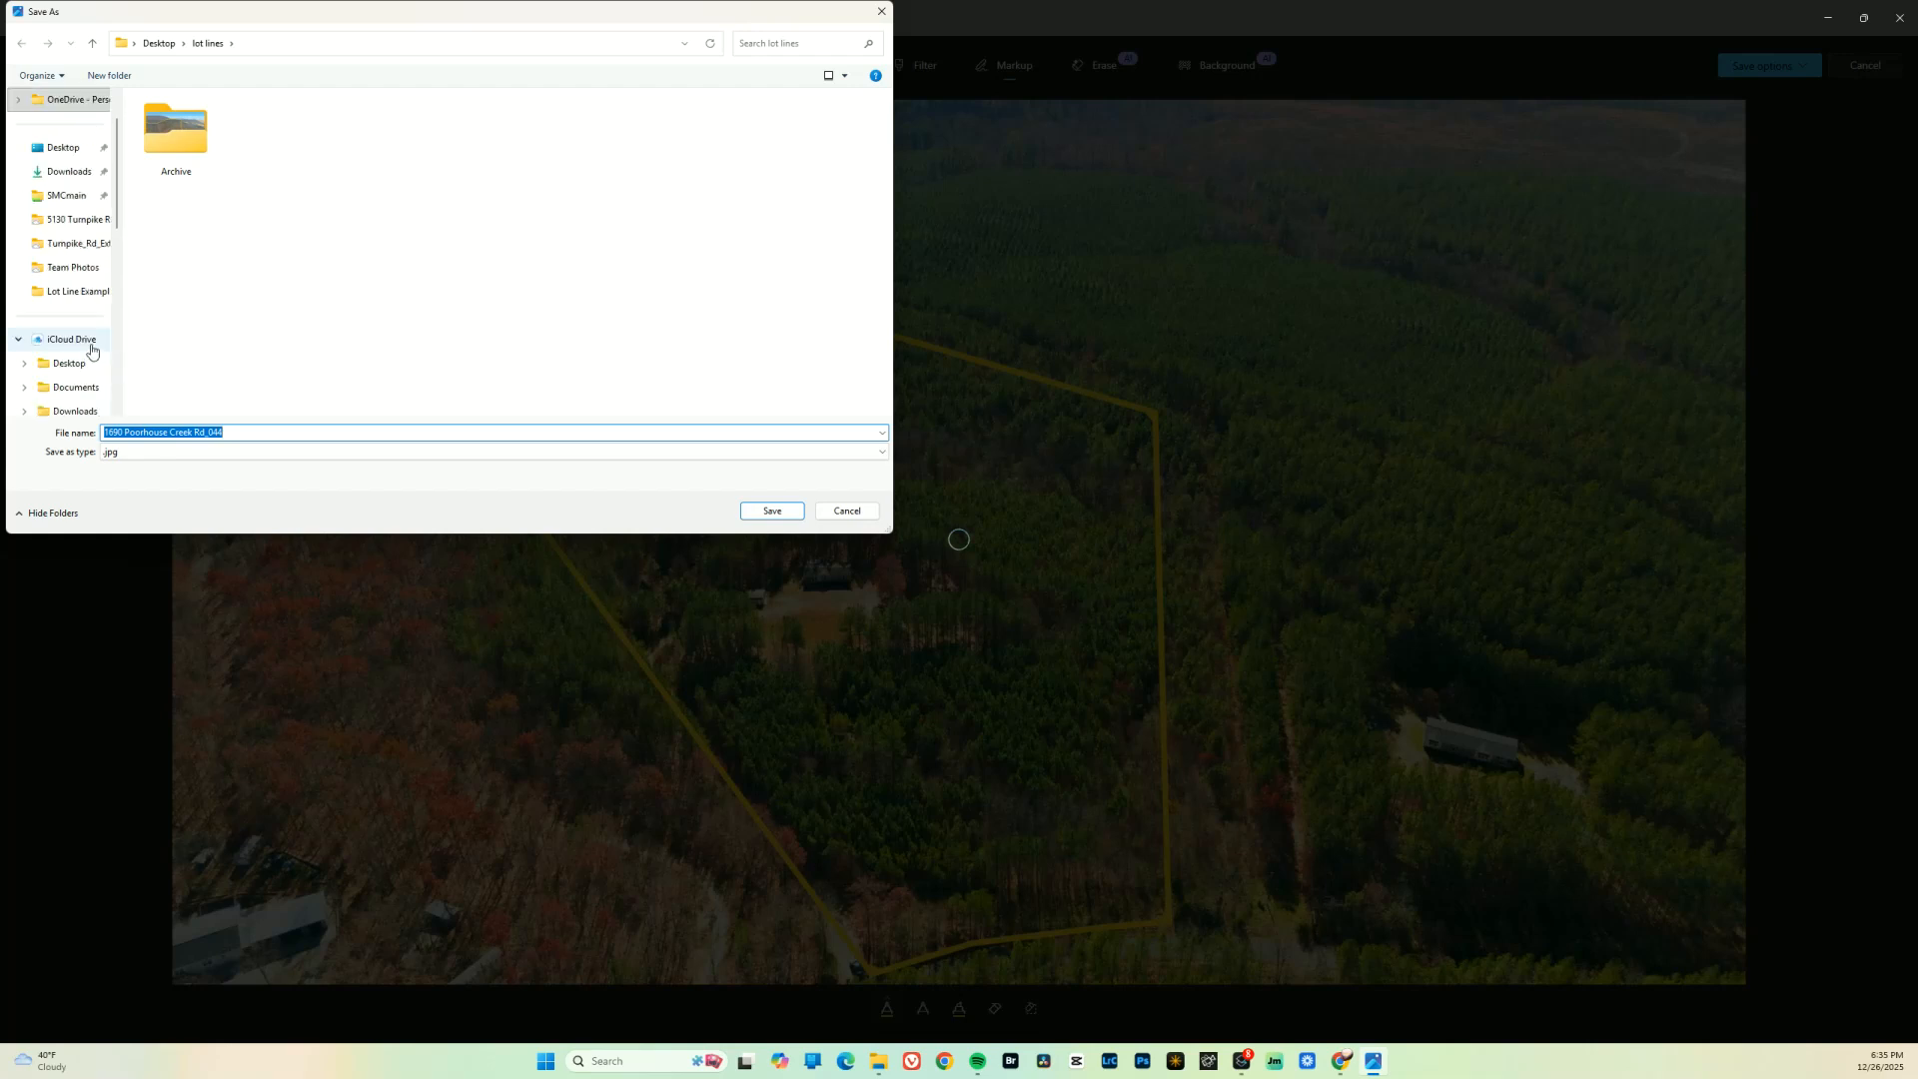
{"action": "left_click", "coordinate": [63, 199]}
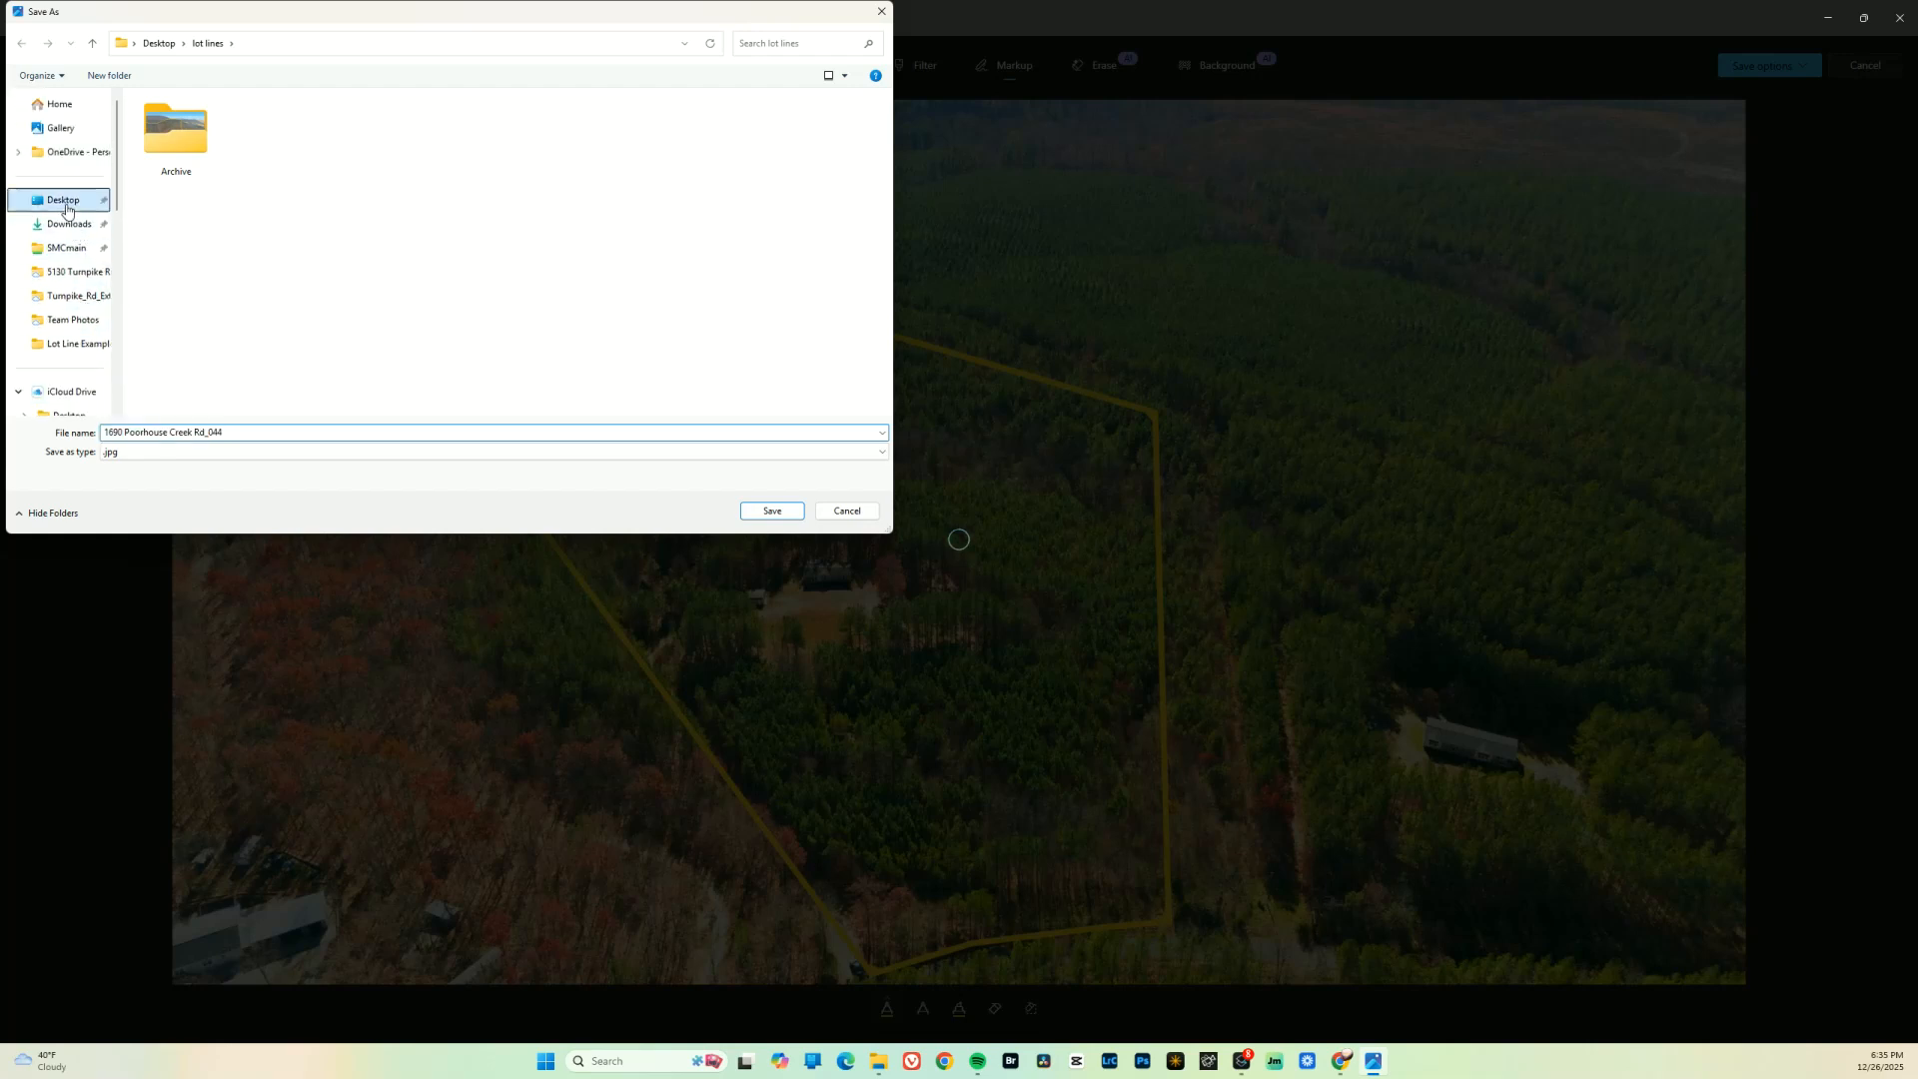
{"action": "double_click", "coordinate": [190, 228]}
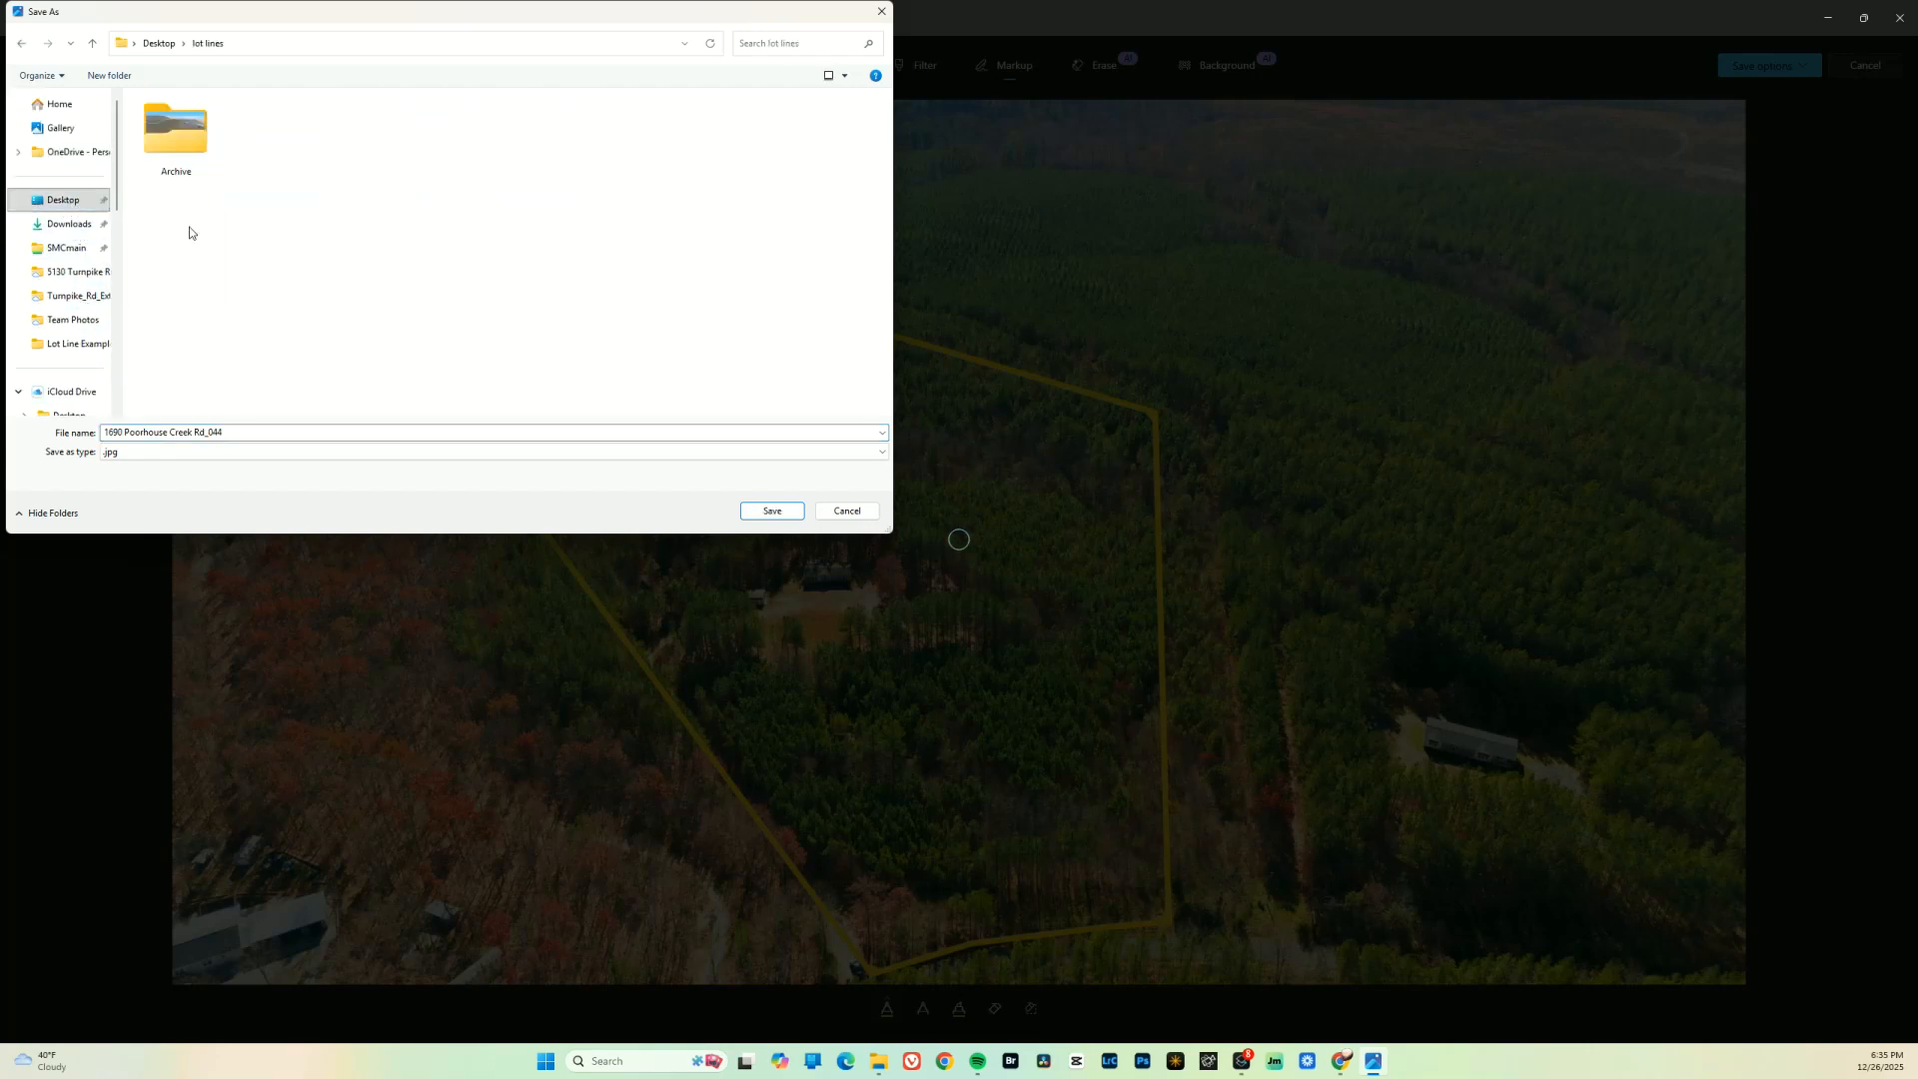
Append "lines" to the copy's file name, save it as a .jpg, and close the photo viewer
{"action": "left_click", "coordinate": [254, 429]}
{"action": "left_click", "coordinate": [254, 430]}
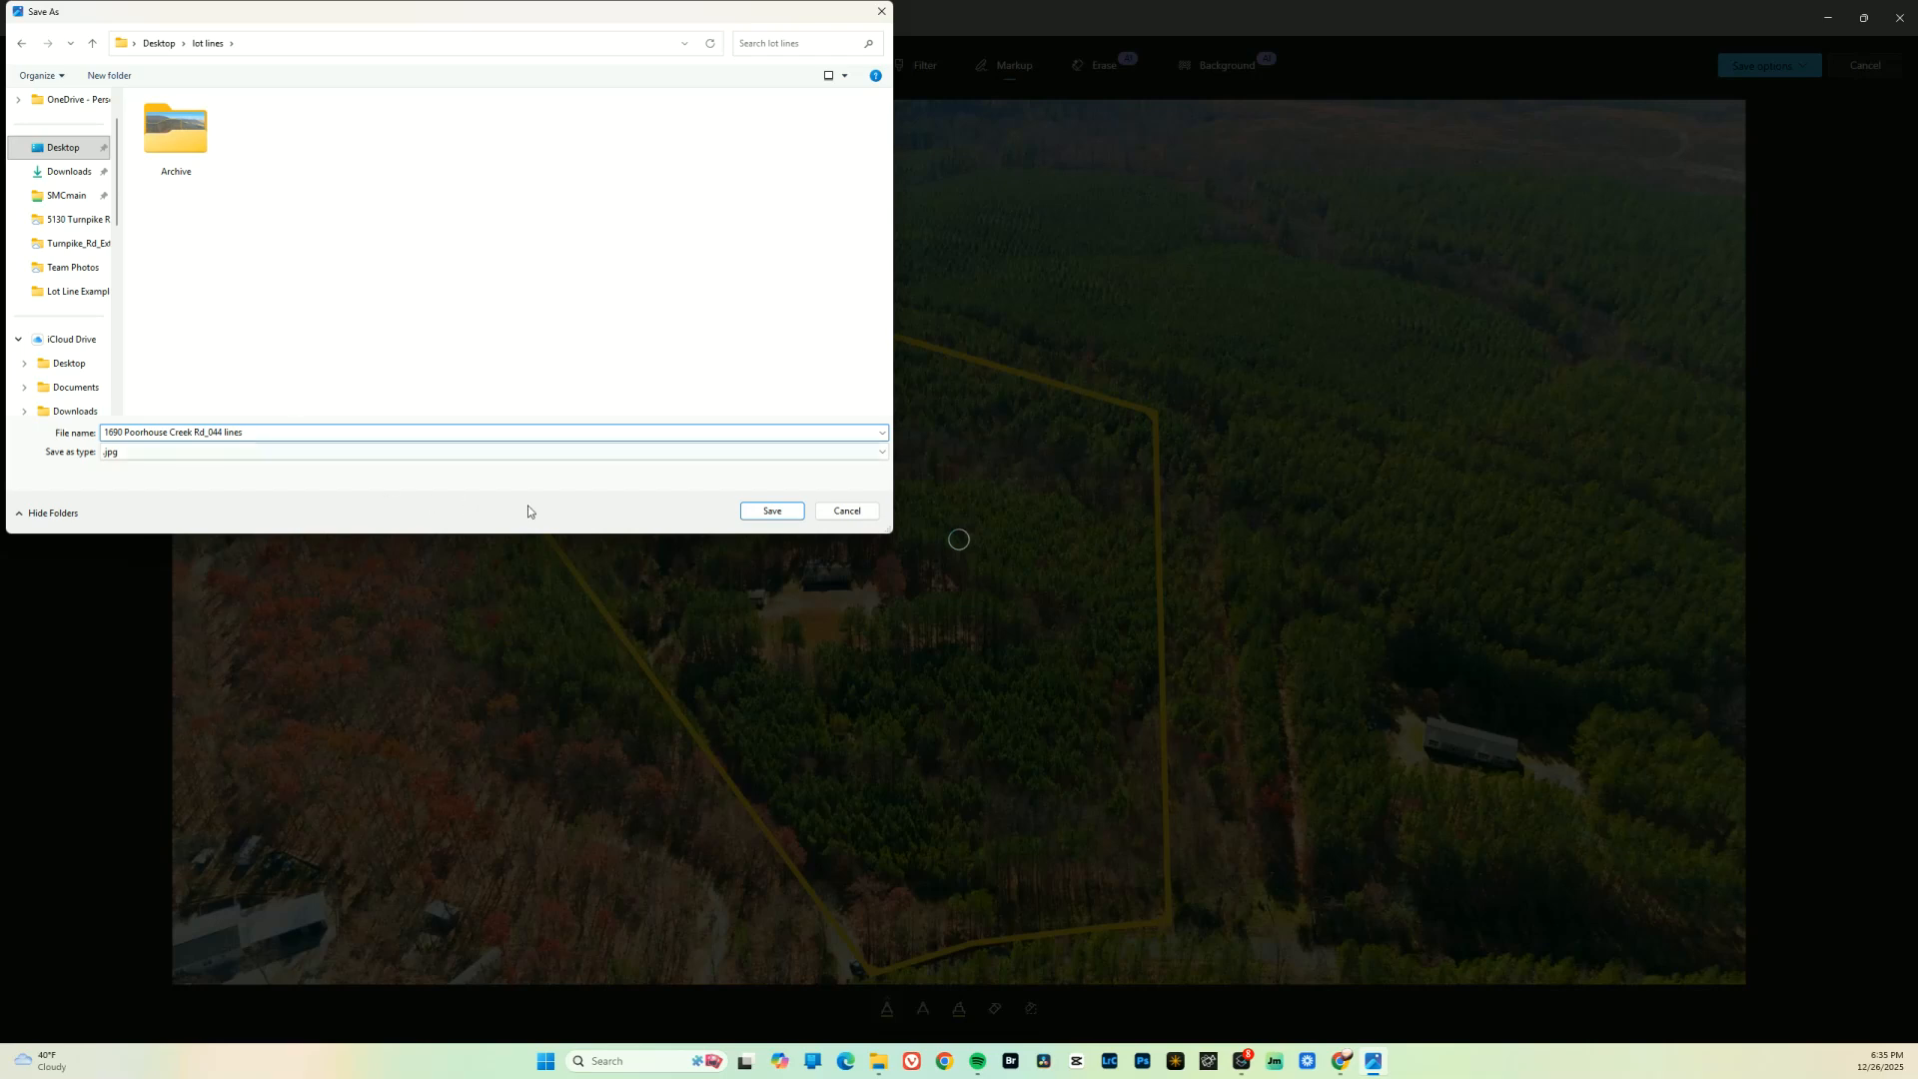
{"action": "left_click", "coordinate": [784, 511]}
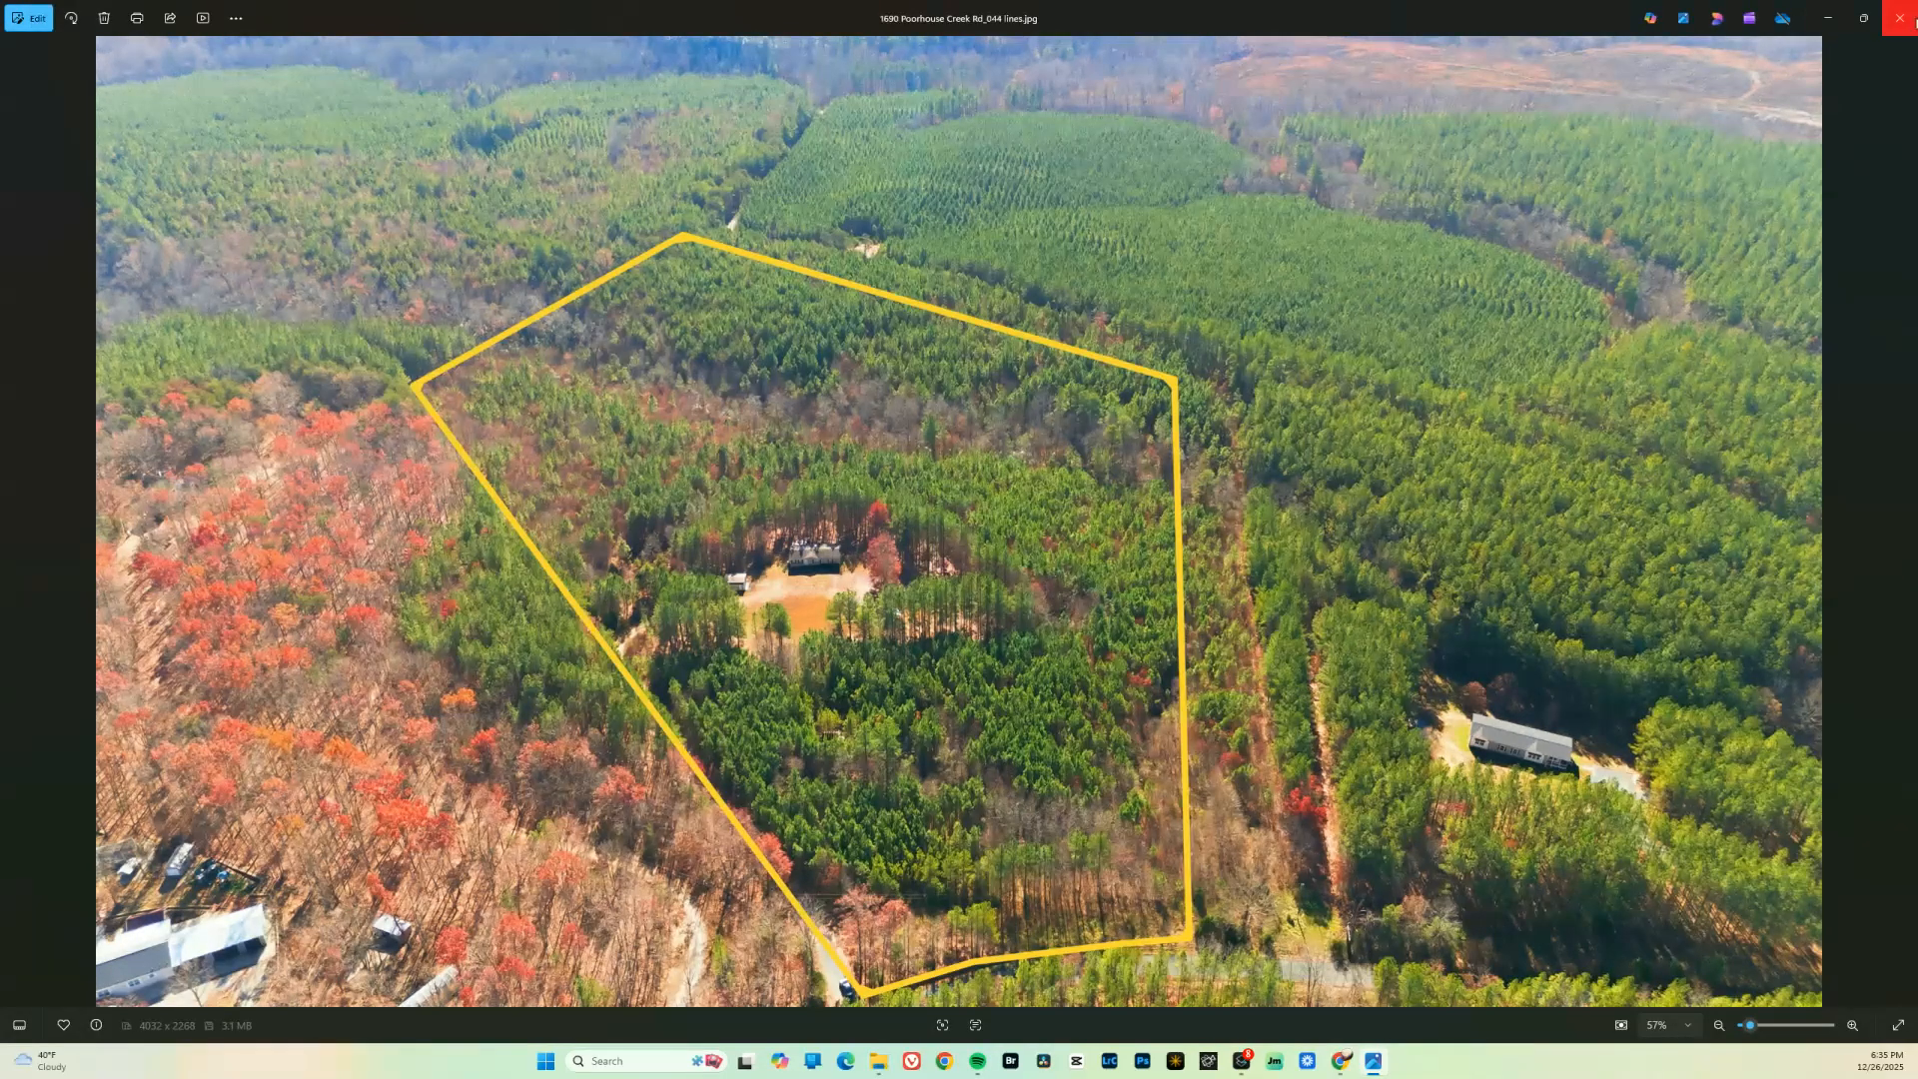
{"action": "left_click", "coordinate": [1900, 18]}
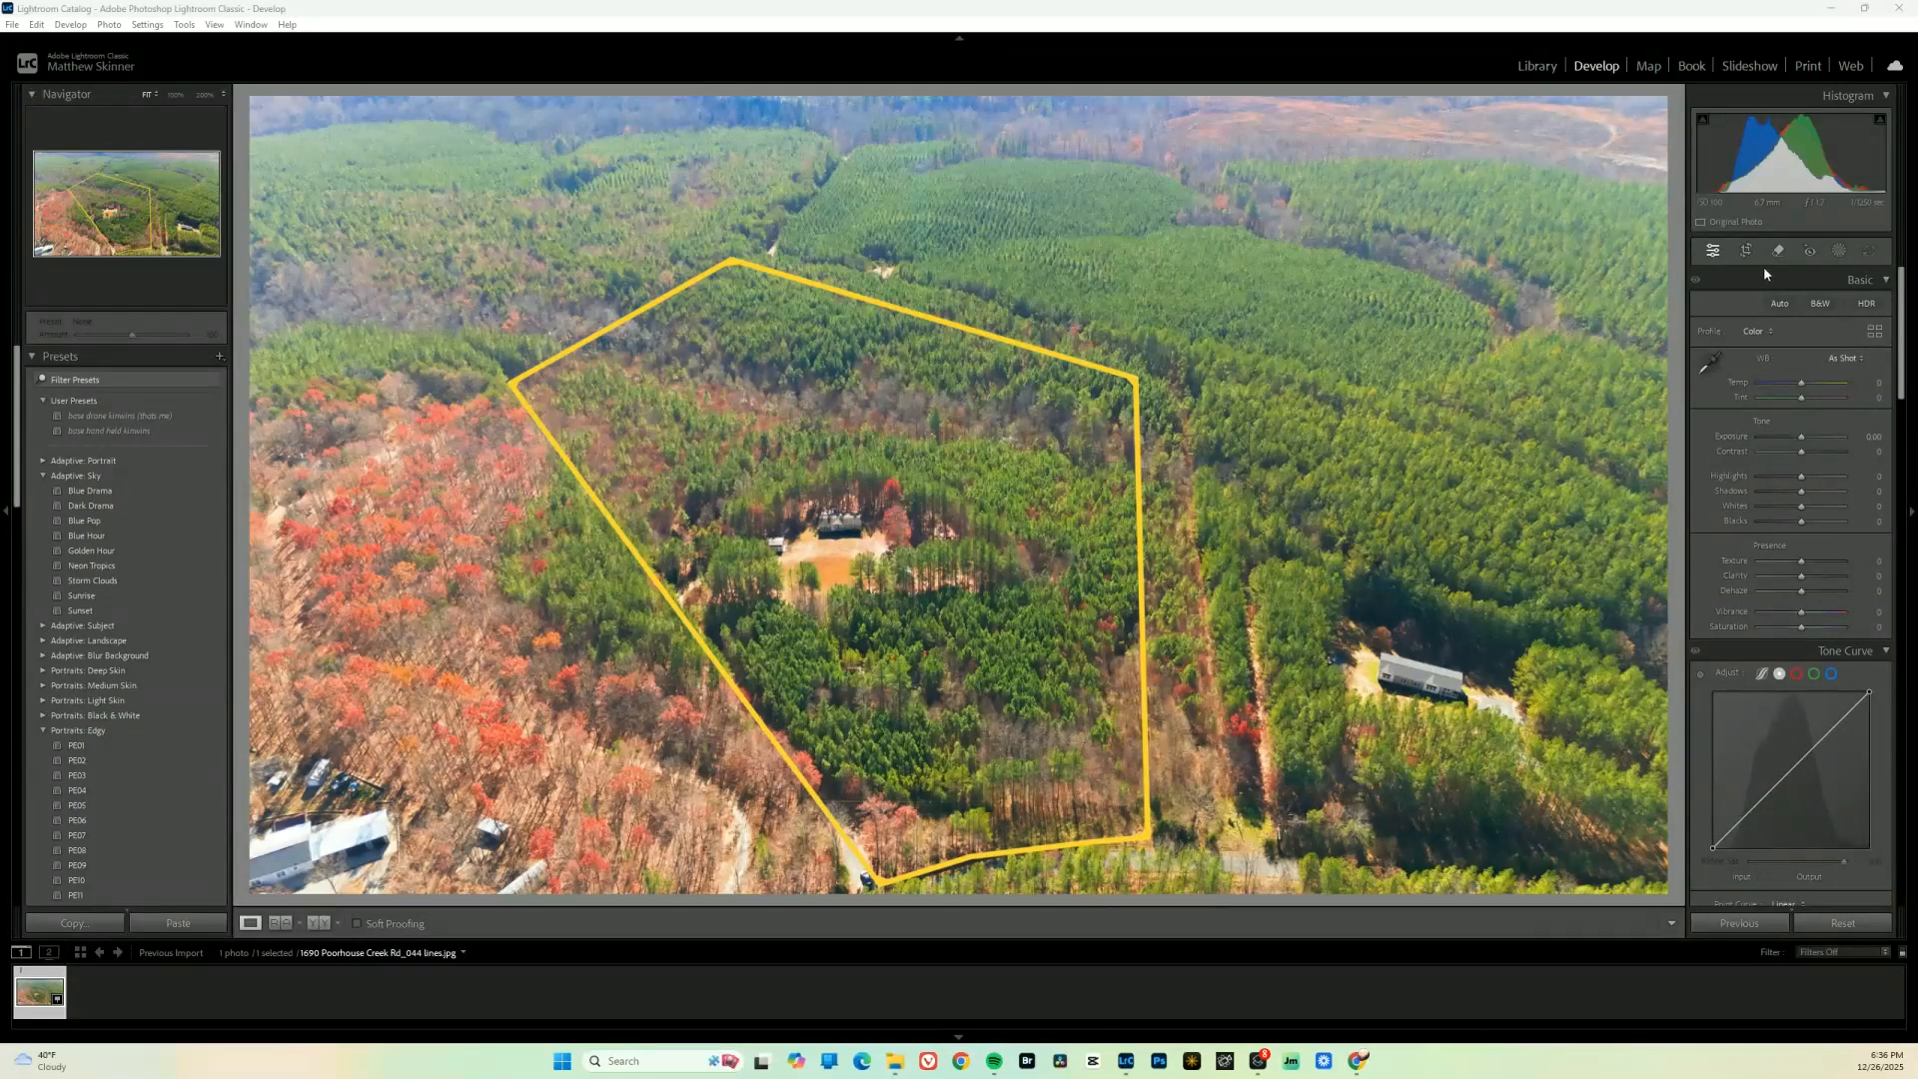
Switch to Lightroom Classic and add a brush mask to the outlined photo, reducing the brush size to 1.0
{"action": "left_click", "coordinate": [1841, 252]}
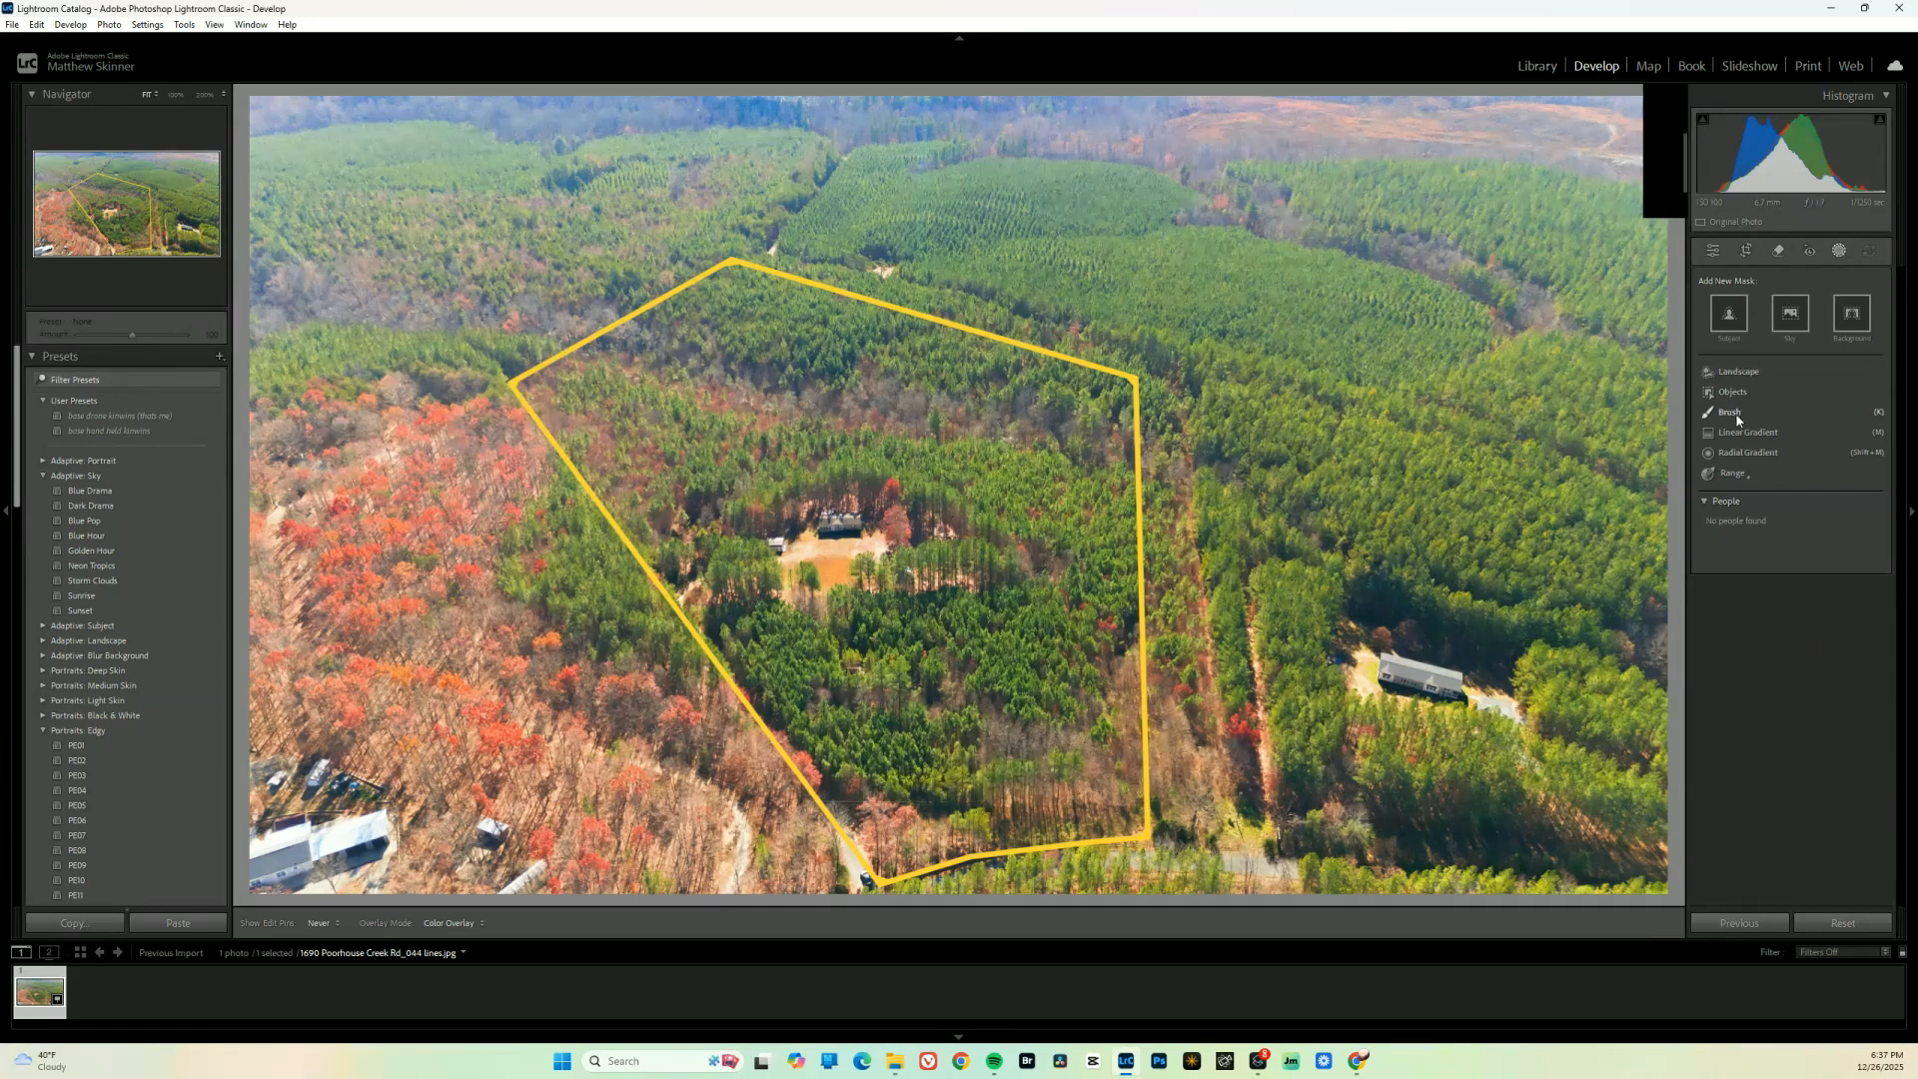
{"action": "left_click", "coordinate": [1782, 423]}
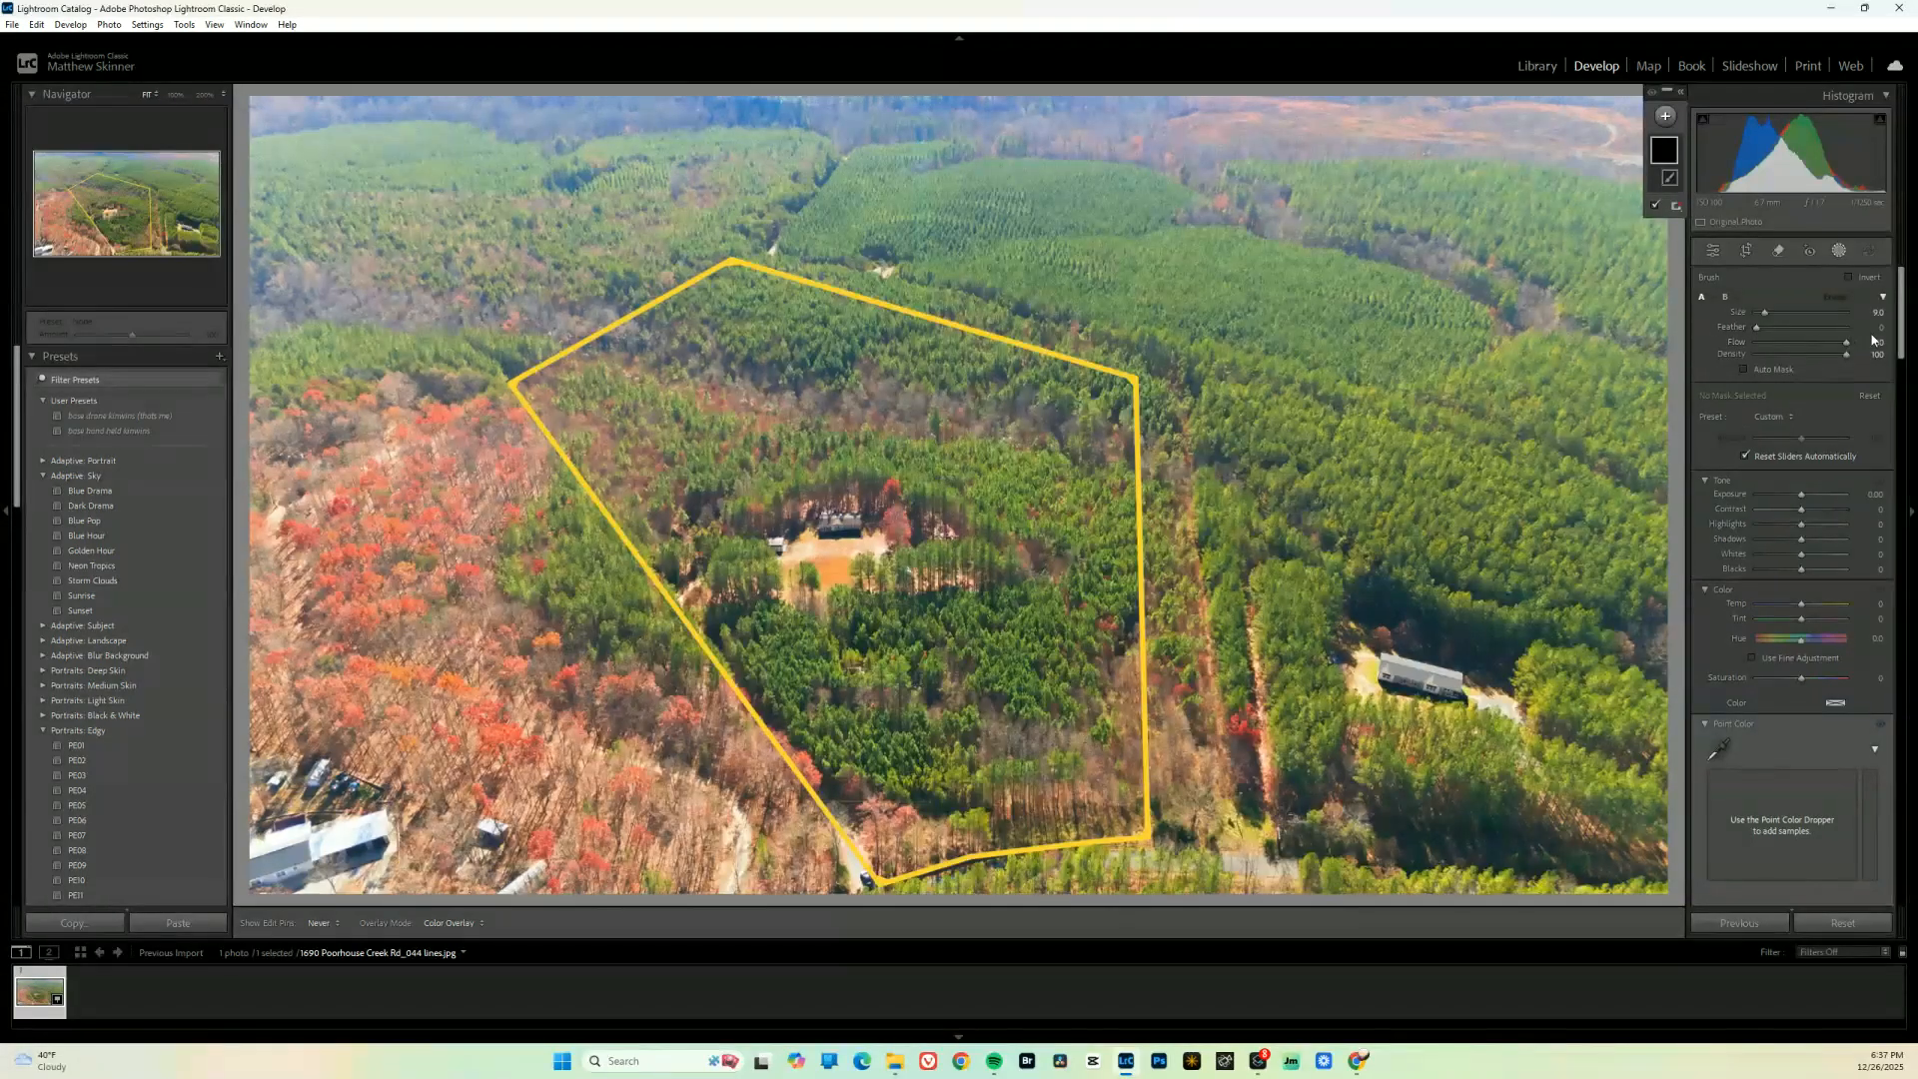
{"action": "scroll", "coordinate": [959, 495], "scroll_direction": "down", "scroll_amount": 2}
{"action": "scroll", "coordinate": [719, 250], "scroll_direction": "down", "scroll_amount": 2}
{"action": "scroll", "coordinate": [734, 255], "scroll_direction": "down", "scroll_amount": 1}
Paint the brush mask in straight strokes along the entire yellow lot line, corner by corner back to the starting corner
{"action": "left_click", "coordinate": [1152, 841]}
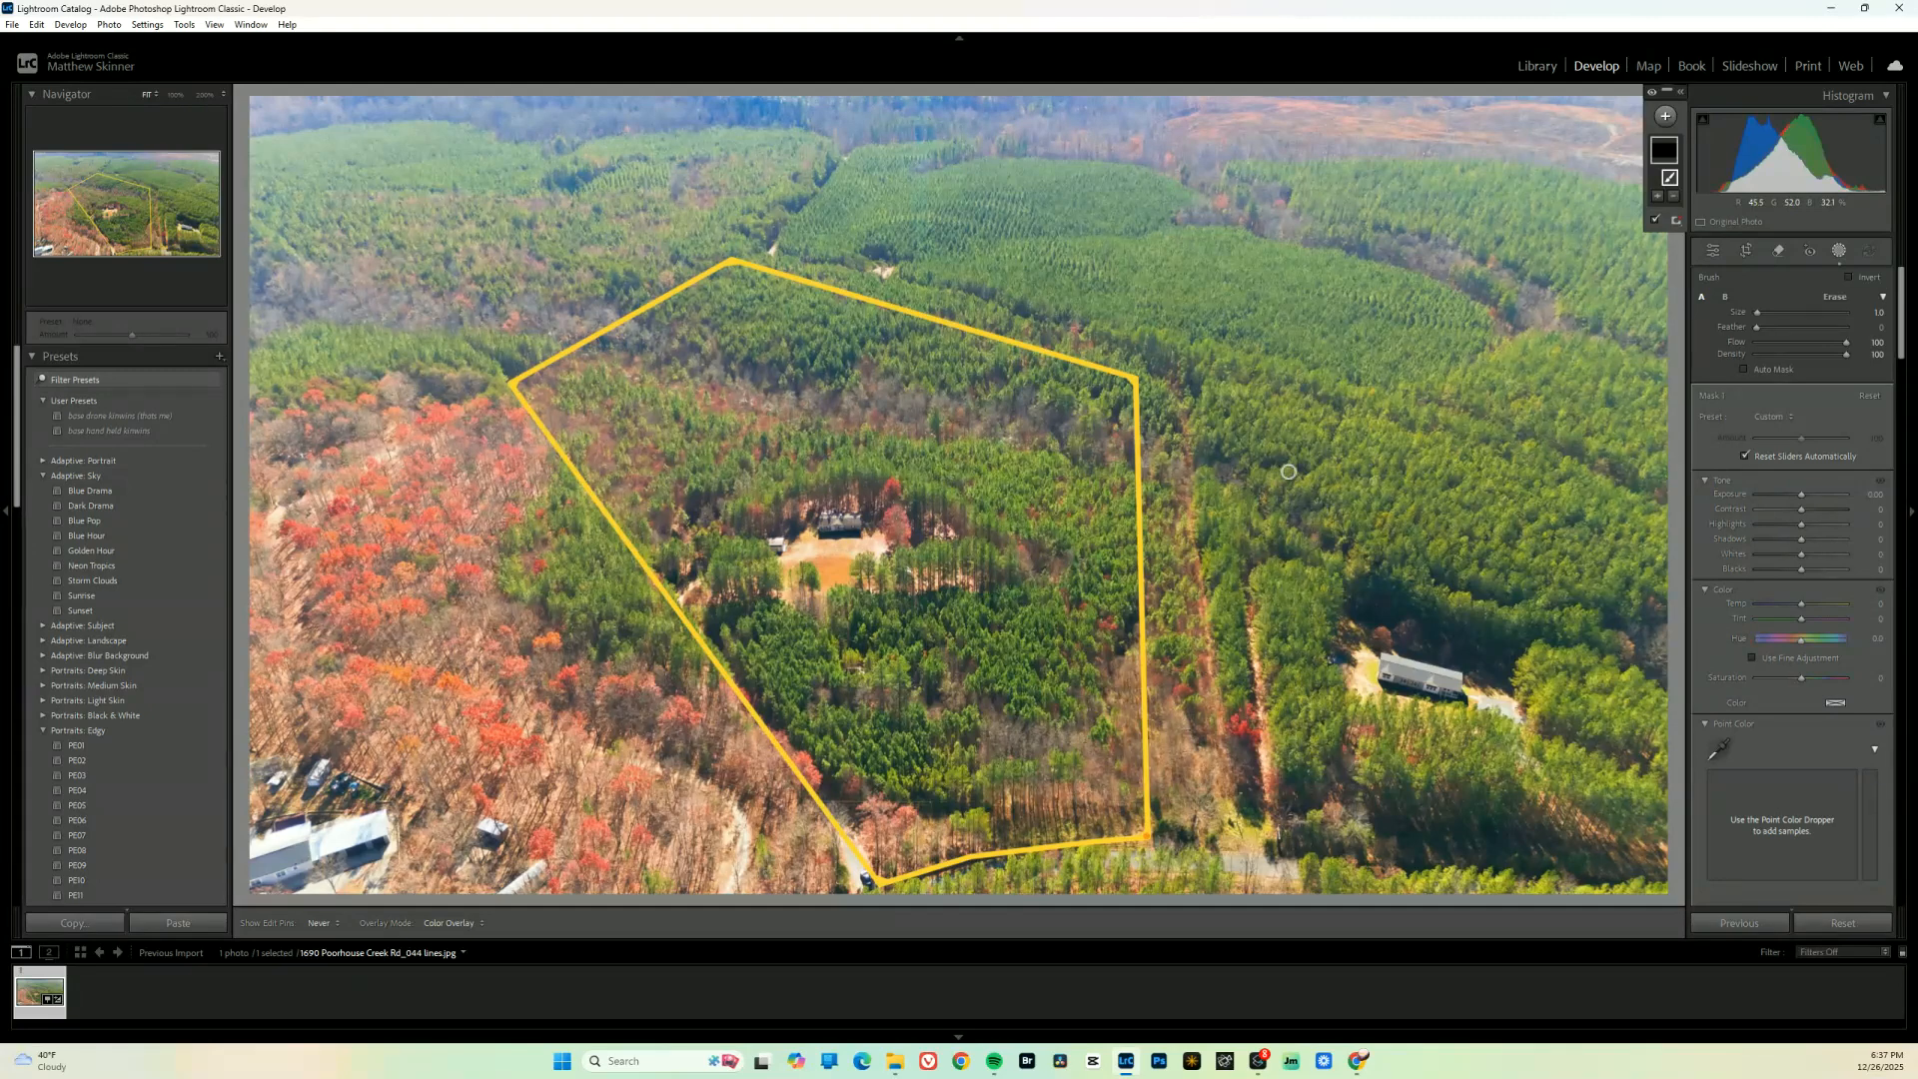
{"action": "left_click", "coordinate": [1141, 383], "text": "shift"}
{"action": "left_click", "coordinate": [732, 260], "text": "shift"}
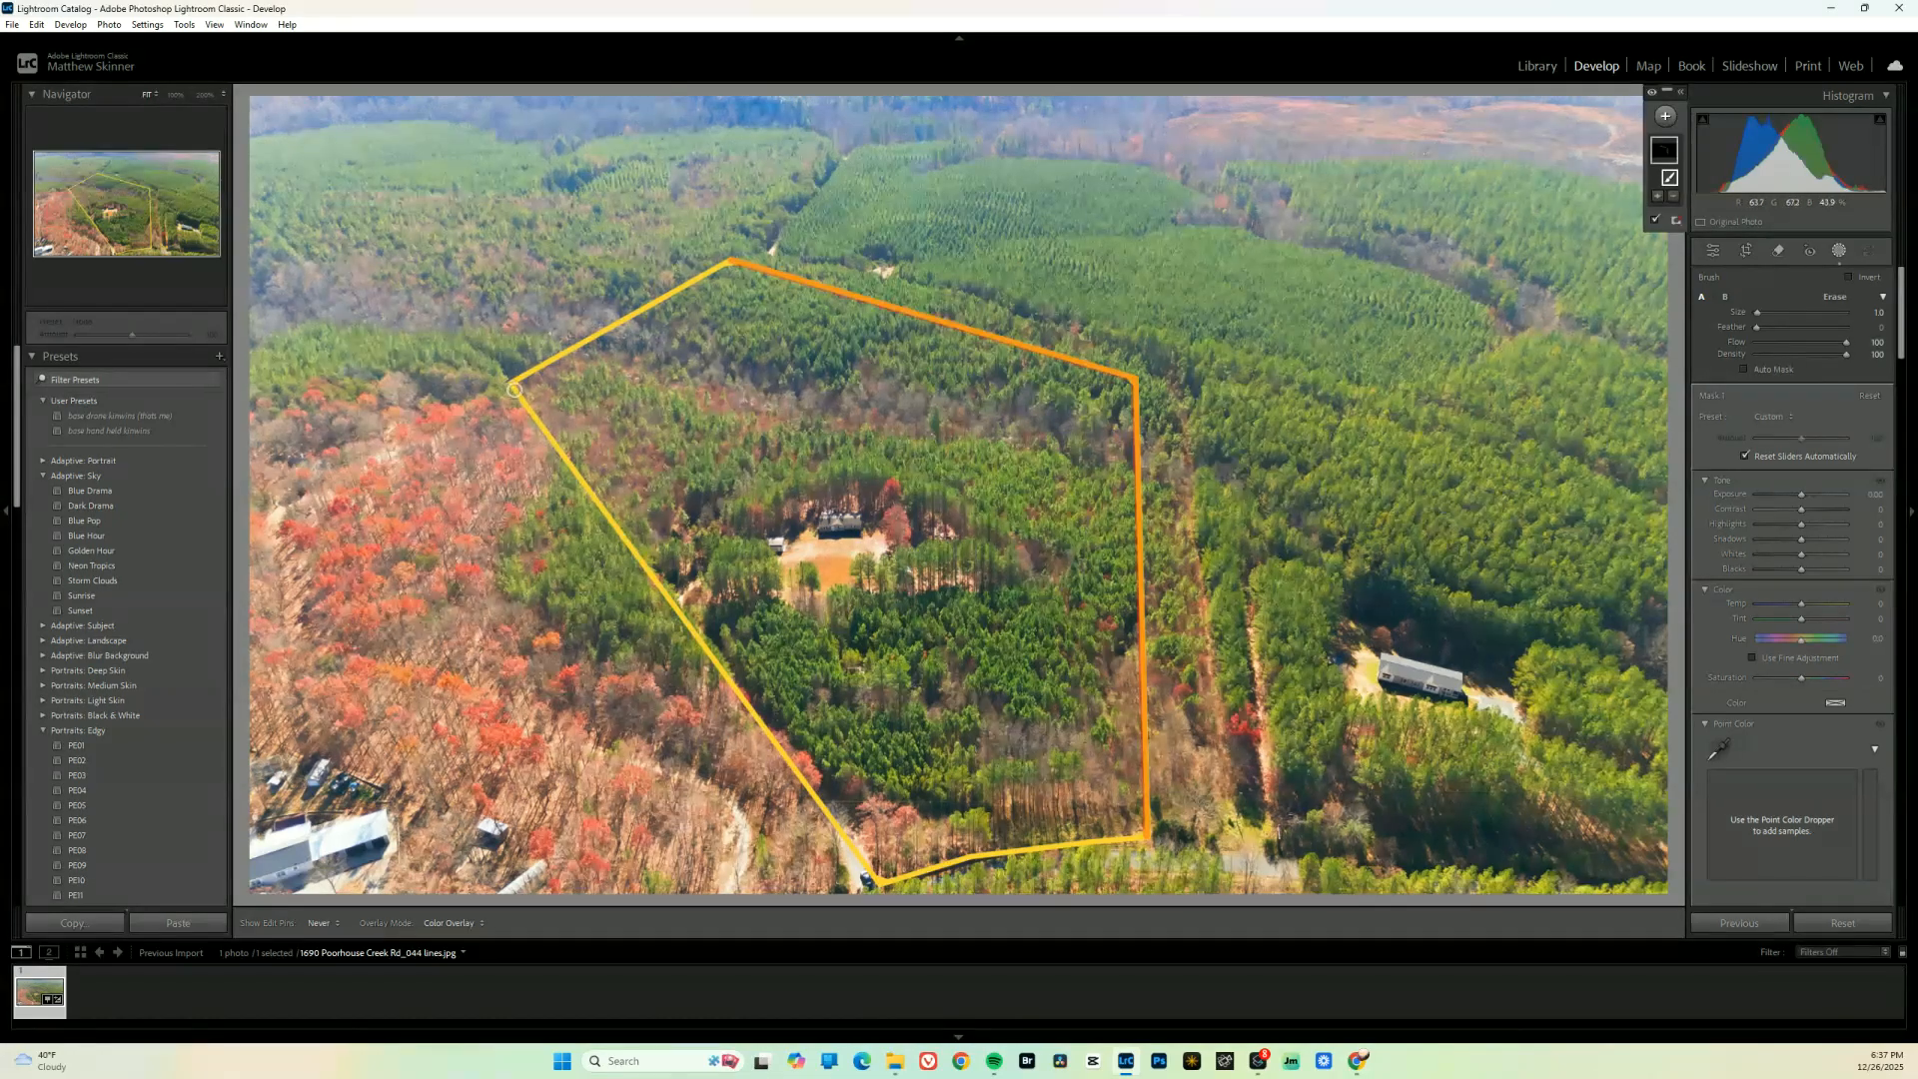
{"action": "left_click", "coordinate": [516, 389], "text": "shift"}
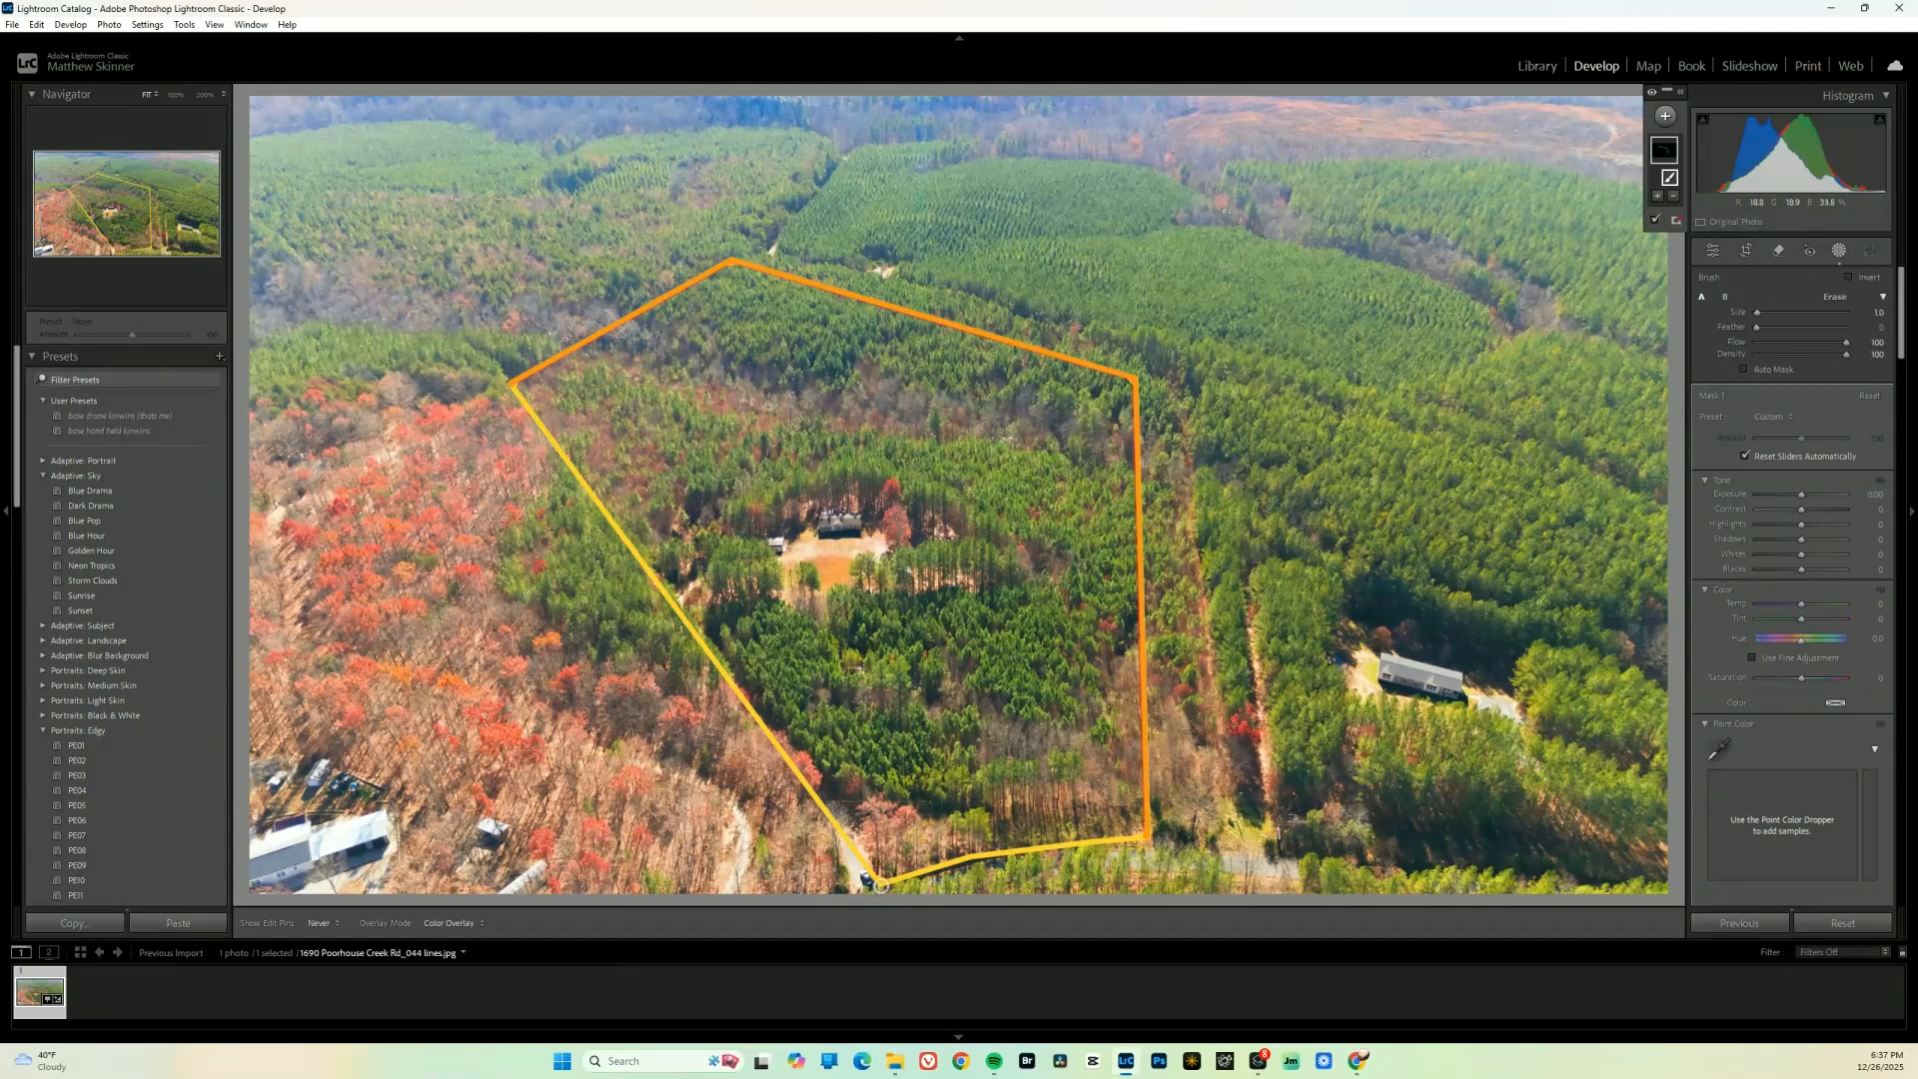
{"action": "left_click", "coordinate": [886, 889], "text": "shift"}
{"action": "left_click", "coordinate": [978, 861], "text": "shift"}
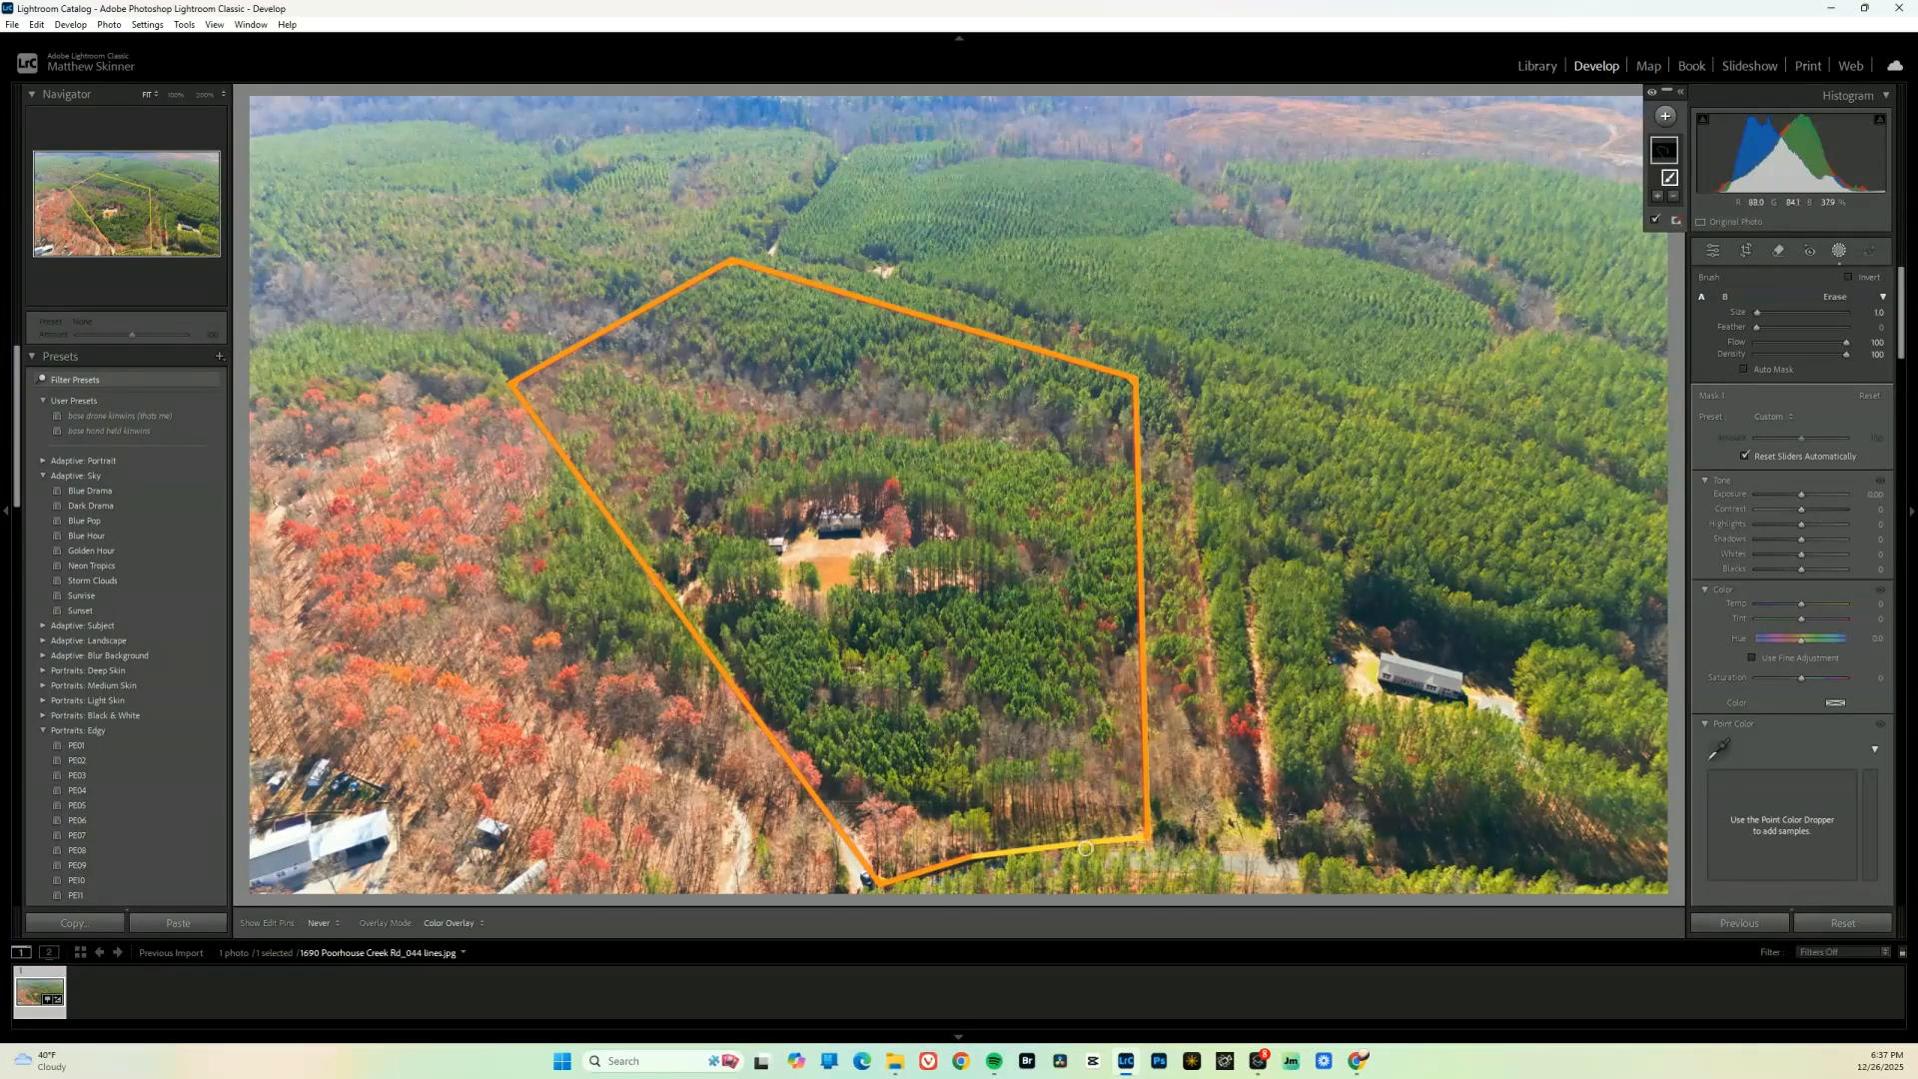
{"action": "left_click", "coordinate": [1086, 848], "text": "shift"}
{"action": "left_click", "coordinate": [1154, 841], "text": "shift"}
Increase the brush size to 3.0 and paint a wider mask band just inside the whole lot line
{"action": "key", "text": "bracketright"}
{"action": "key", "text": "bracketright"}
{"action": "left_click", "coordinate": [1121, 385], "text": "shift"}
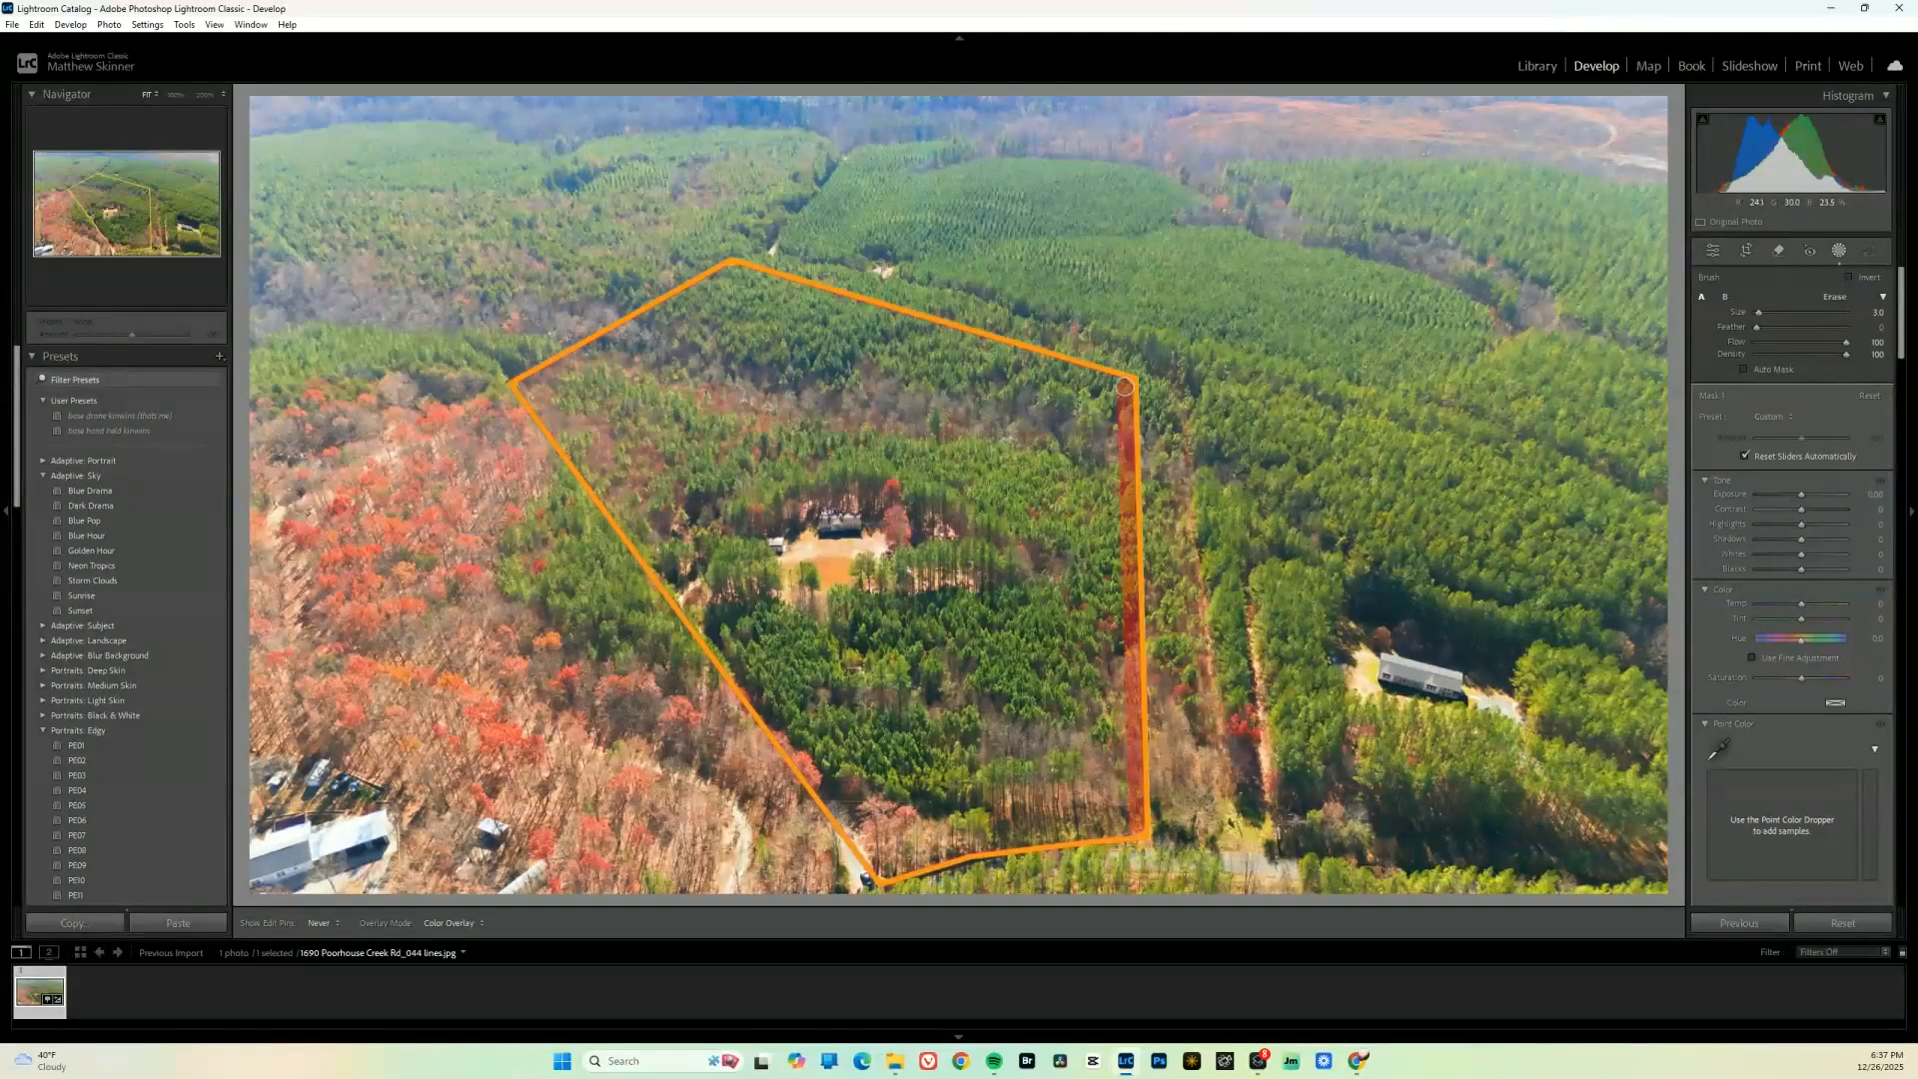
{"action": "left_click", "coordinate": [733, 271], "text": "shift"}
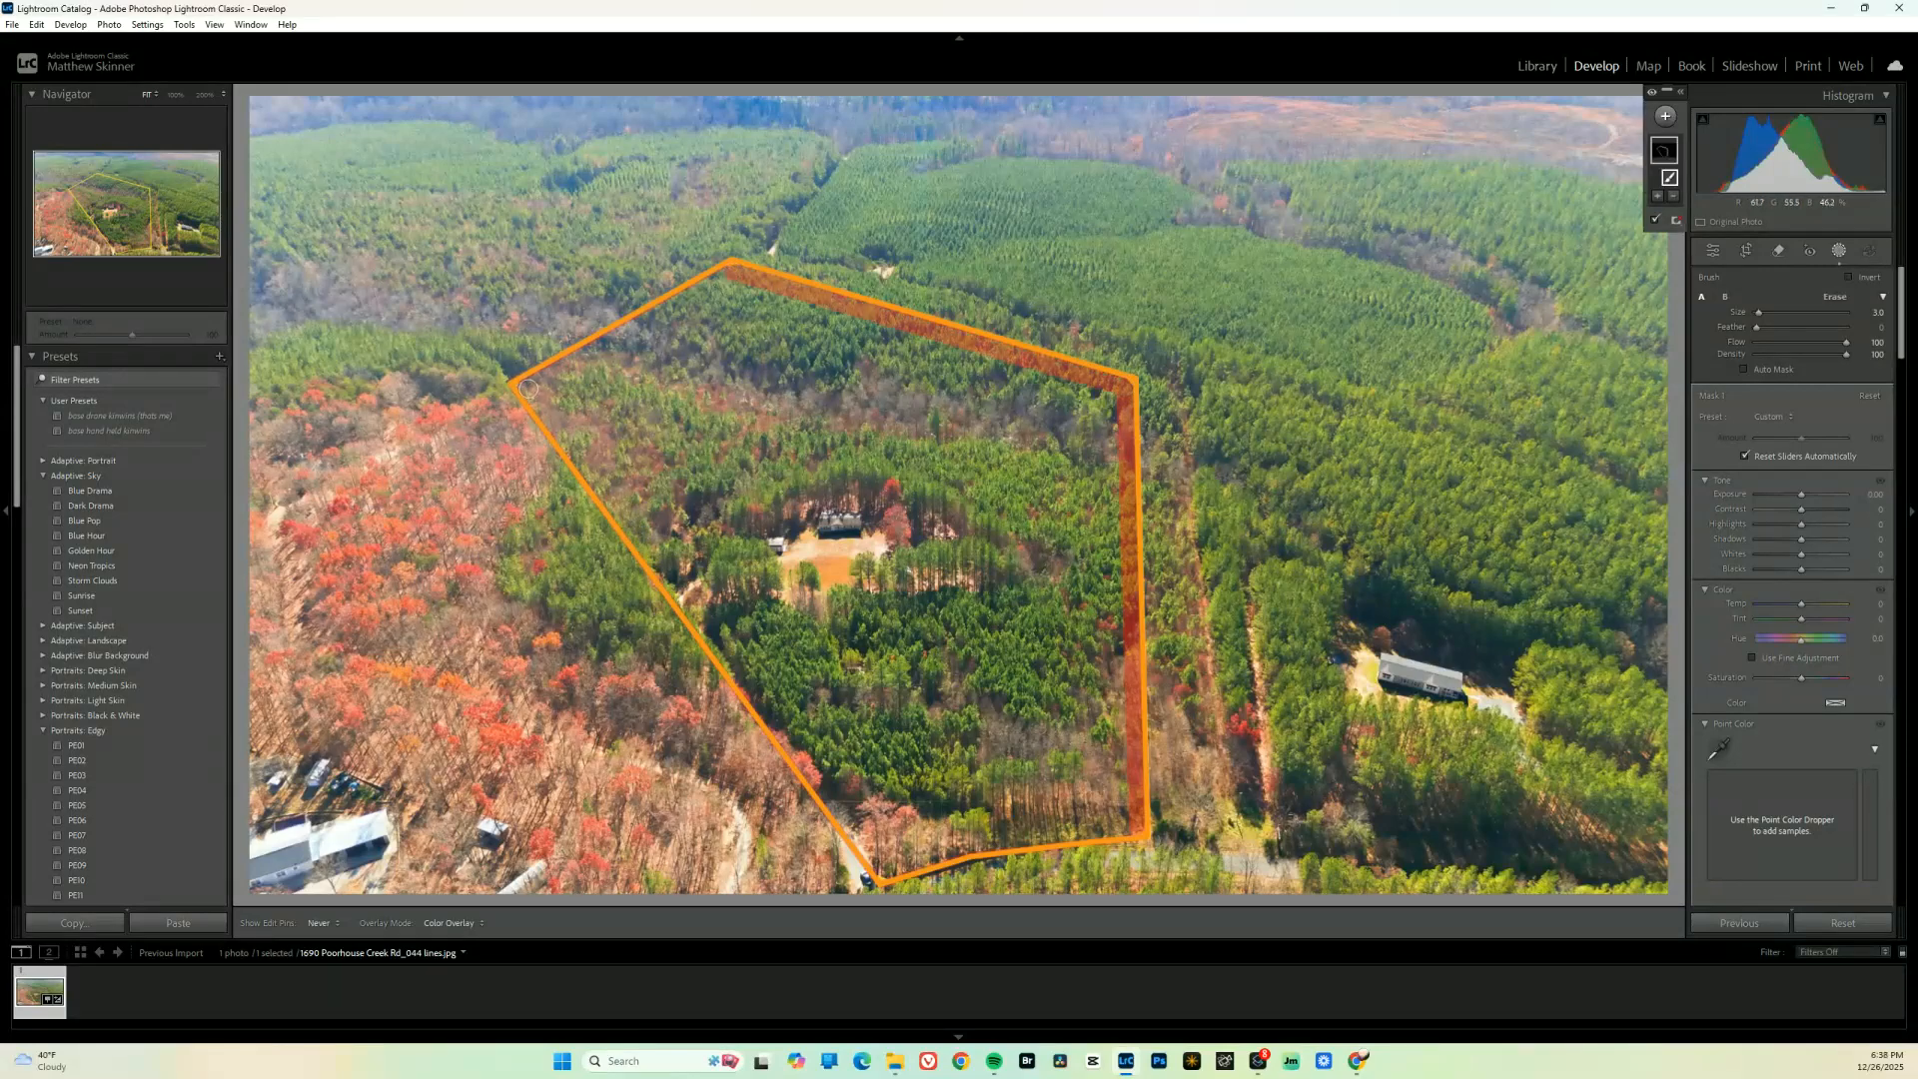
{"action": "left_click", "coordinate": [523, 386], "text": "shift"}
{"action": "left_click", "coordinate": [879, 875], "text": "shift"}
{"action": "left_click", "coordinate": [967, 854], "text": "shift"}
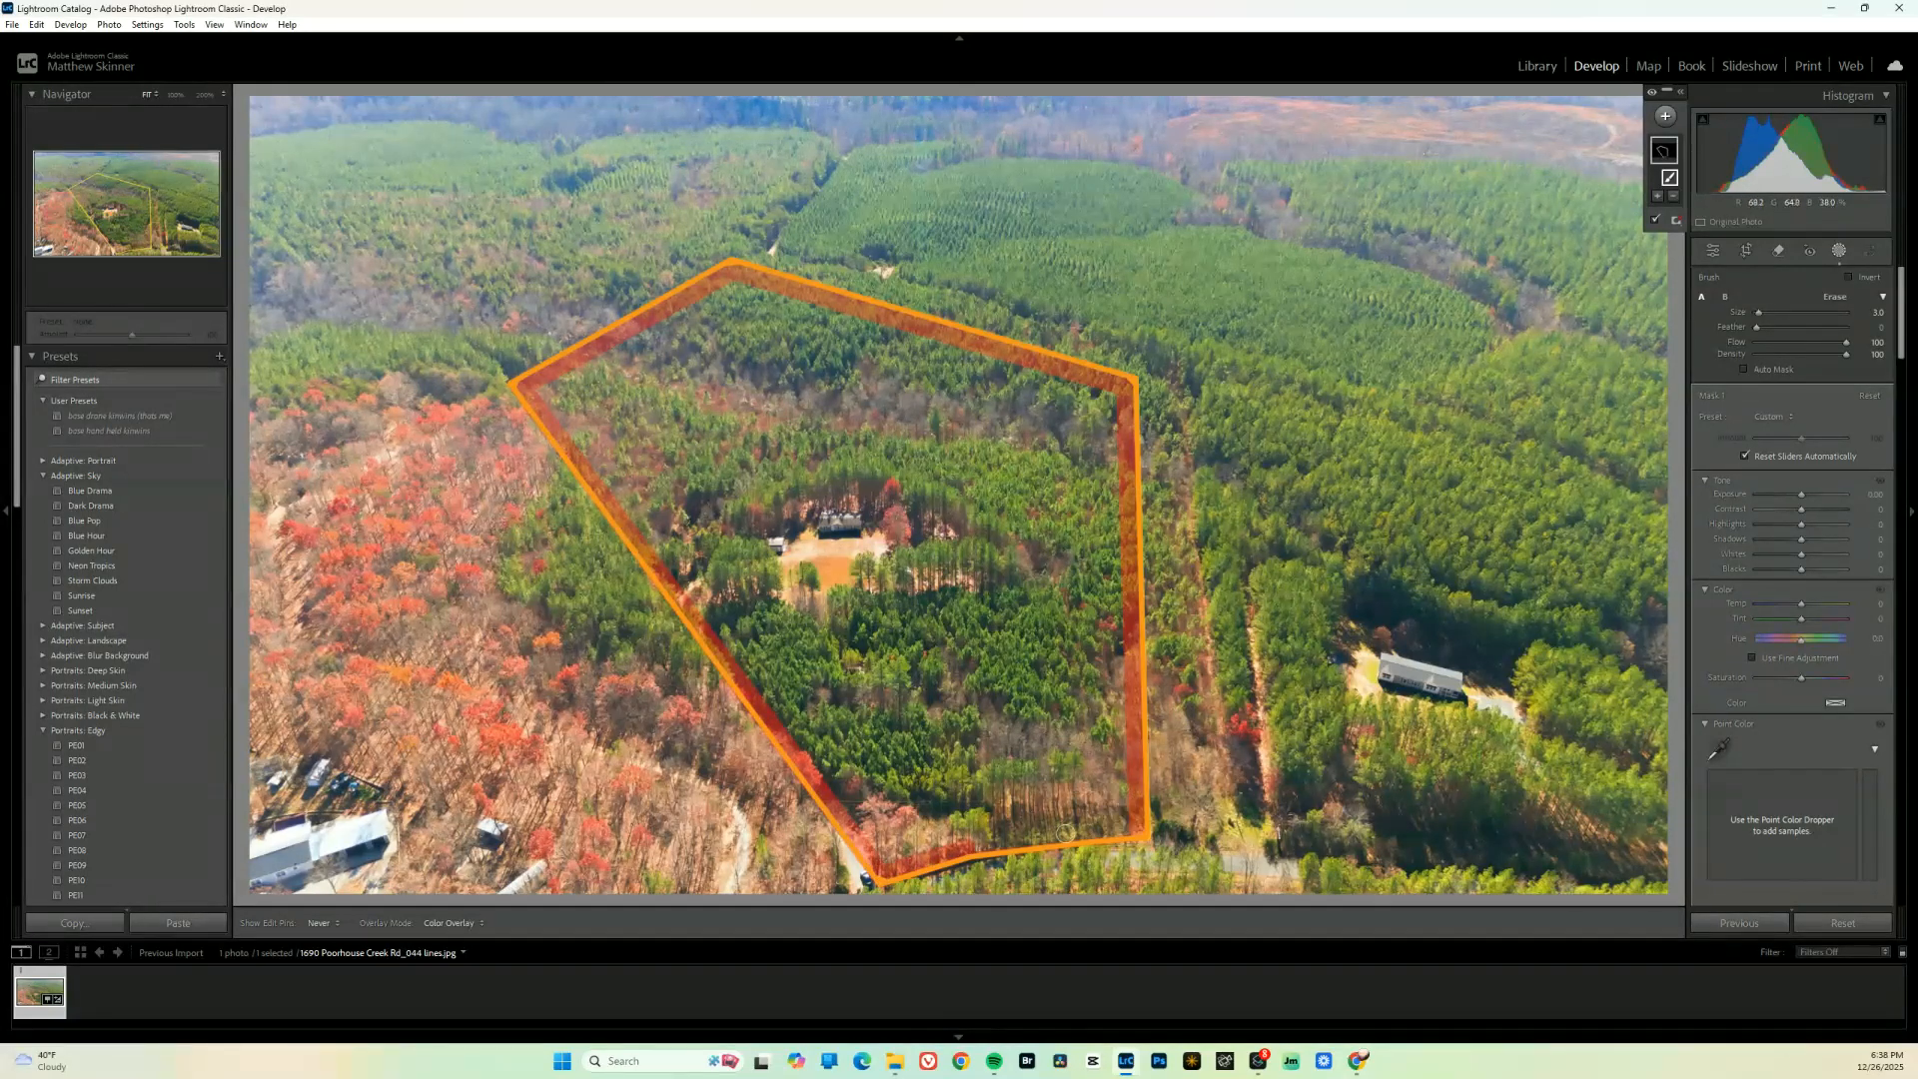
{"action": "left_click", "coordinate": [1137, 832], "text": "shift"}
Fill the rest of the lot's interior with the mask using a larger brush, adjusting its size for the corners and centre
{"action": "scroll", "coordinate": [1047, 659], "scroll_direction": "up", "scroll_amount": 6}
{"action": "left_click", "coordinate": [1083, 777]}
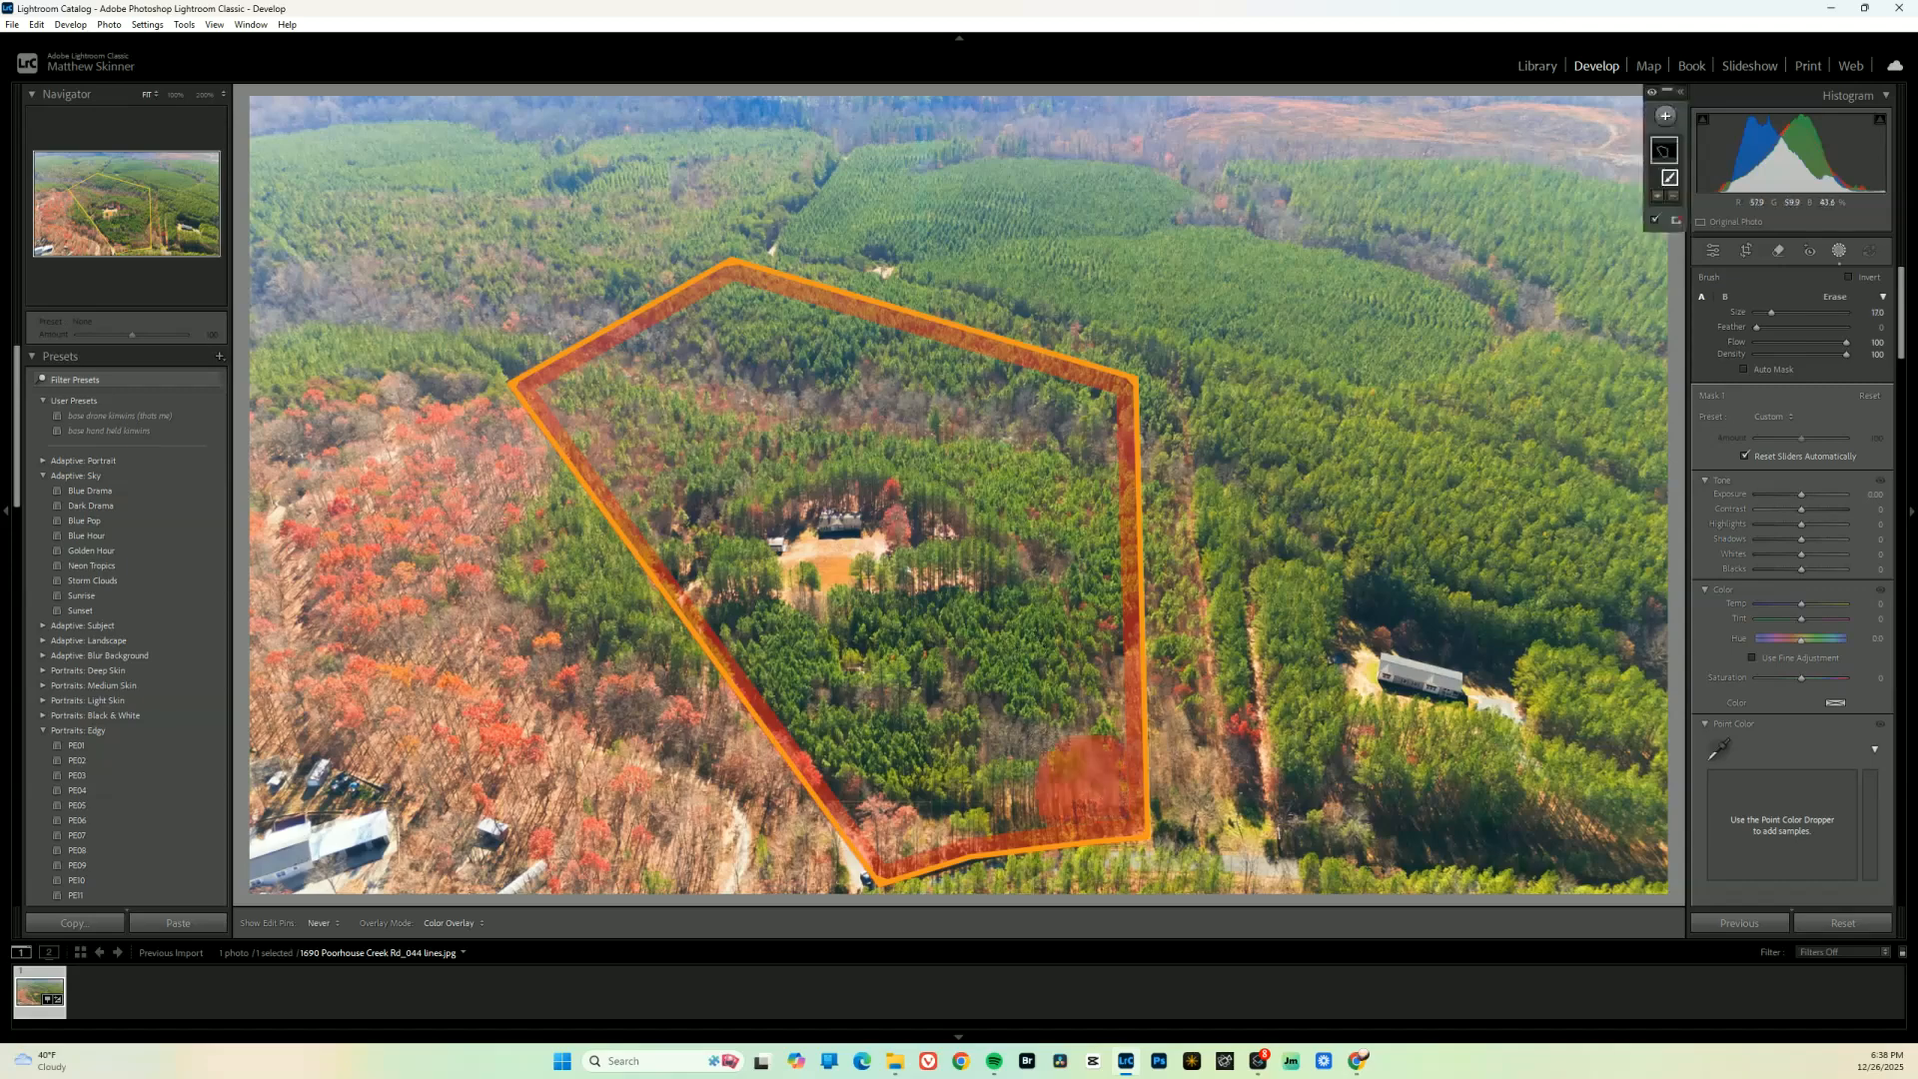
{"action": "left_click", "coordinate": [1077, 426], "text": "shift"}
{"action": "left_click", "coordinate": [736, 329], "text": "shift"}
{"action": "scroll", "coordinate": [699, 380], "scroll_direction": "down", "scroll_amount": 5}
{"action": "left_click", "coordinate": [525, 388], "text": "shift"}
{"action": "left_click", "coordinate": [881, 849], "text": "shift"}
{"action": "left_click", "coordinate": [1089, 812], "text": "shift"}
{"action": "scroll", "coordinate": [926, 795], "scroll_direction": "up", "scroll_amount": 4}
{"action": "mouse_move", "coordinate": [926, 795]}
{"action": "left_mouse_down"}
{"action": "mouse_move", "coordinate": [649, 432]}
{"action": "mouse_move", "coordinate": [849, 425]}
{"action": "mouse_move", "coordinate": [954, 704]}
{"action": "left_mouse_up"}
{"action": "scroll", "coordinate": [940, 650], "scroll_direction": "down", "scroll_amount": 8}
Lower the mask's exposure to about -2.3 and saturation to about -45, invert it to affect the surroundings, and leave masking
{"action": "left_click", "coordinate": [1777, 494]}
{"action": "key", "text": "o"}
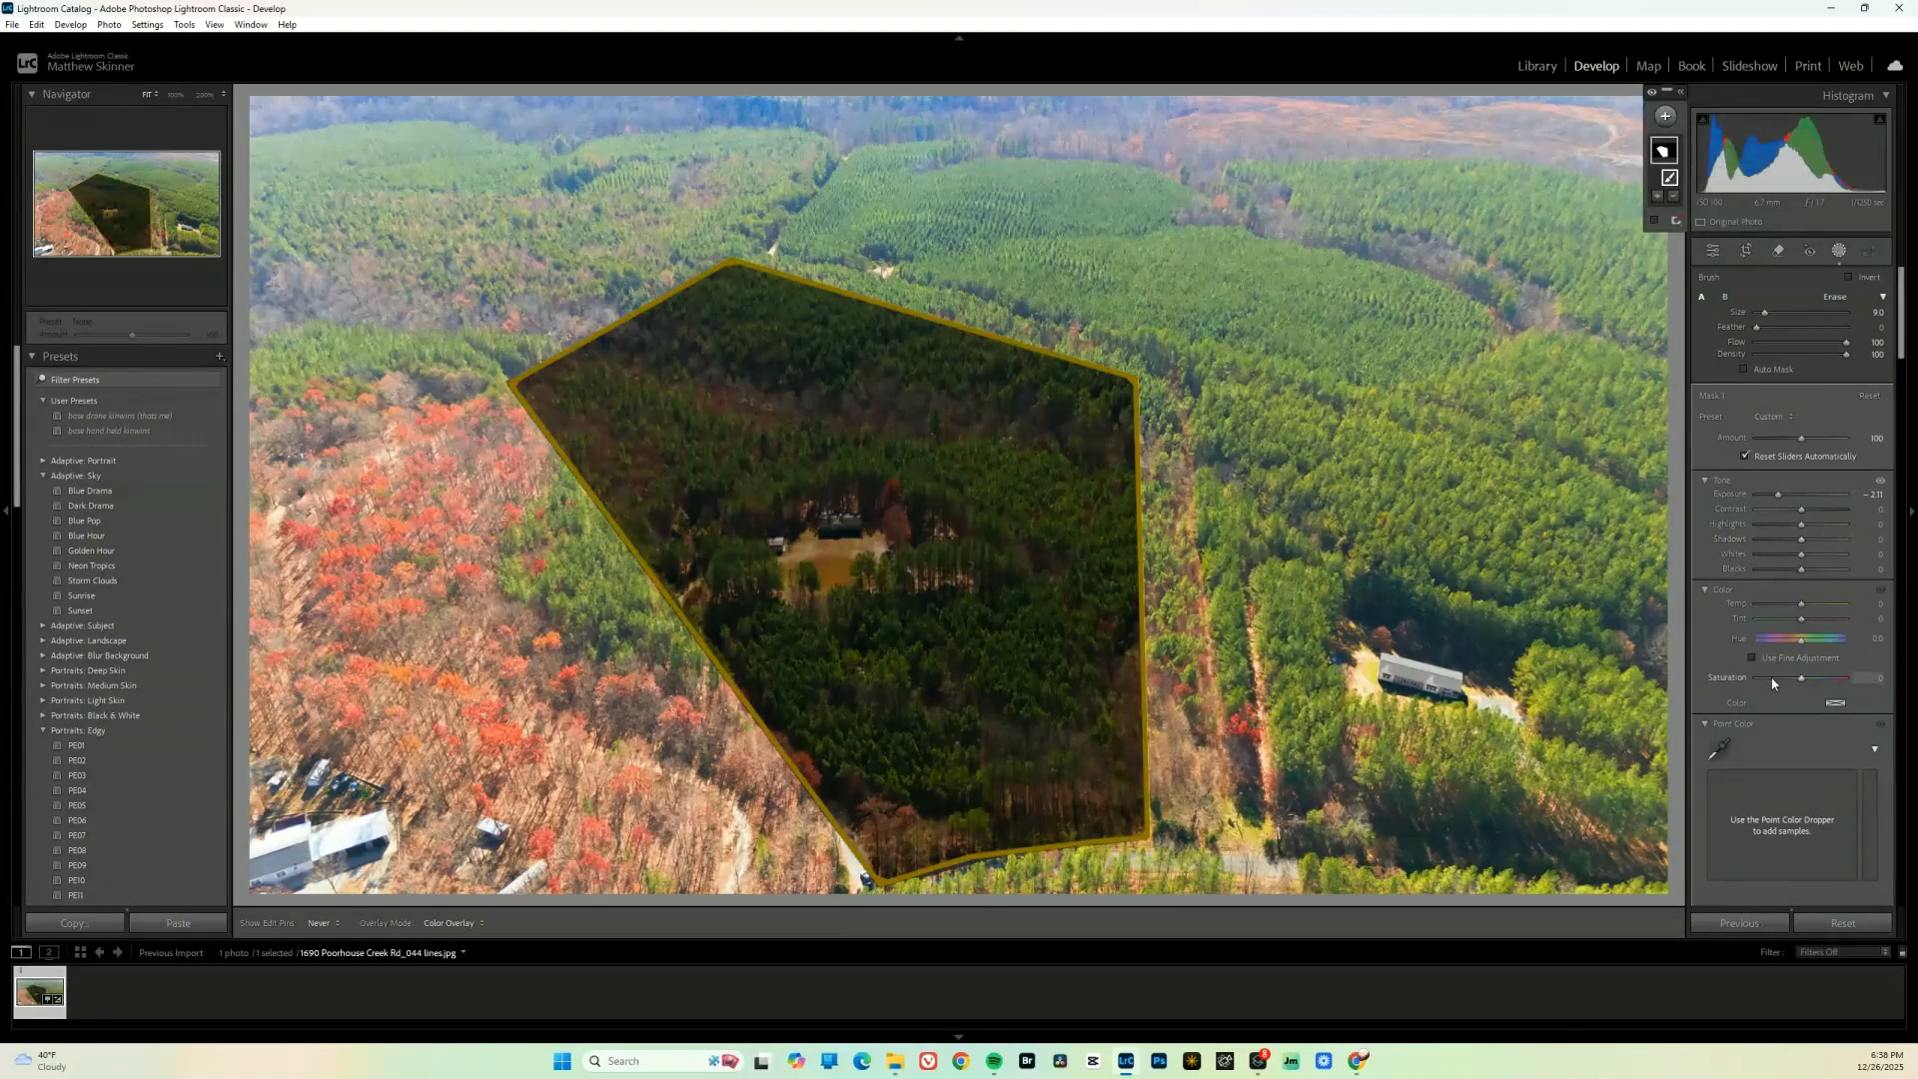
{"action": "left_click", "coordinate": [1782, 678]}
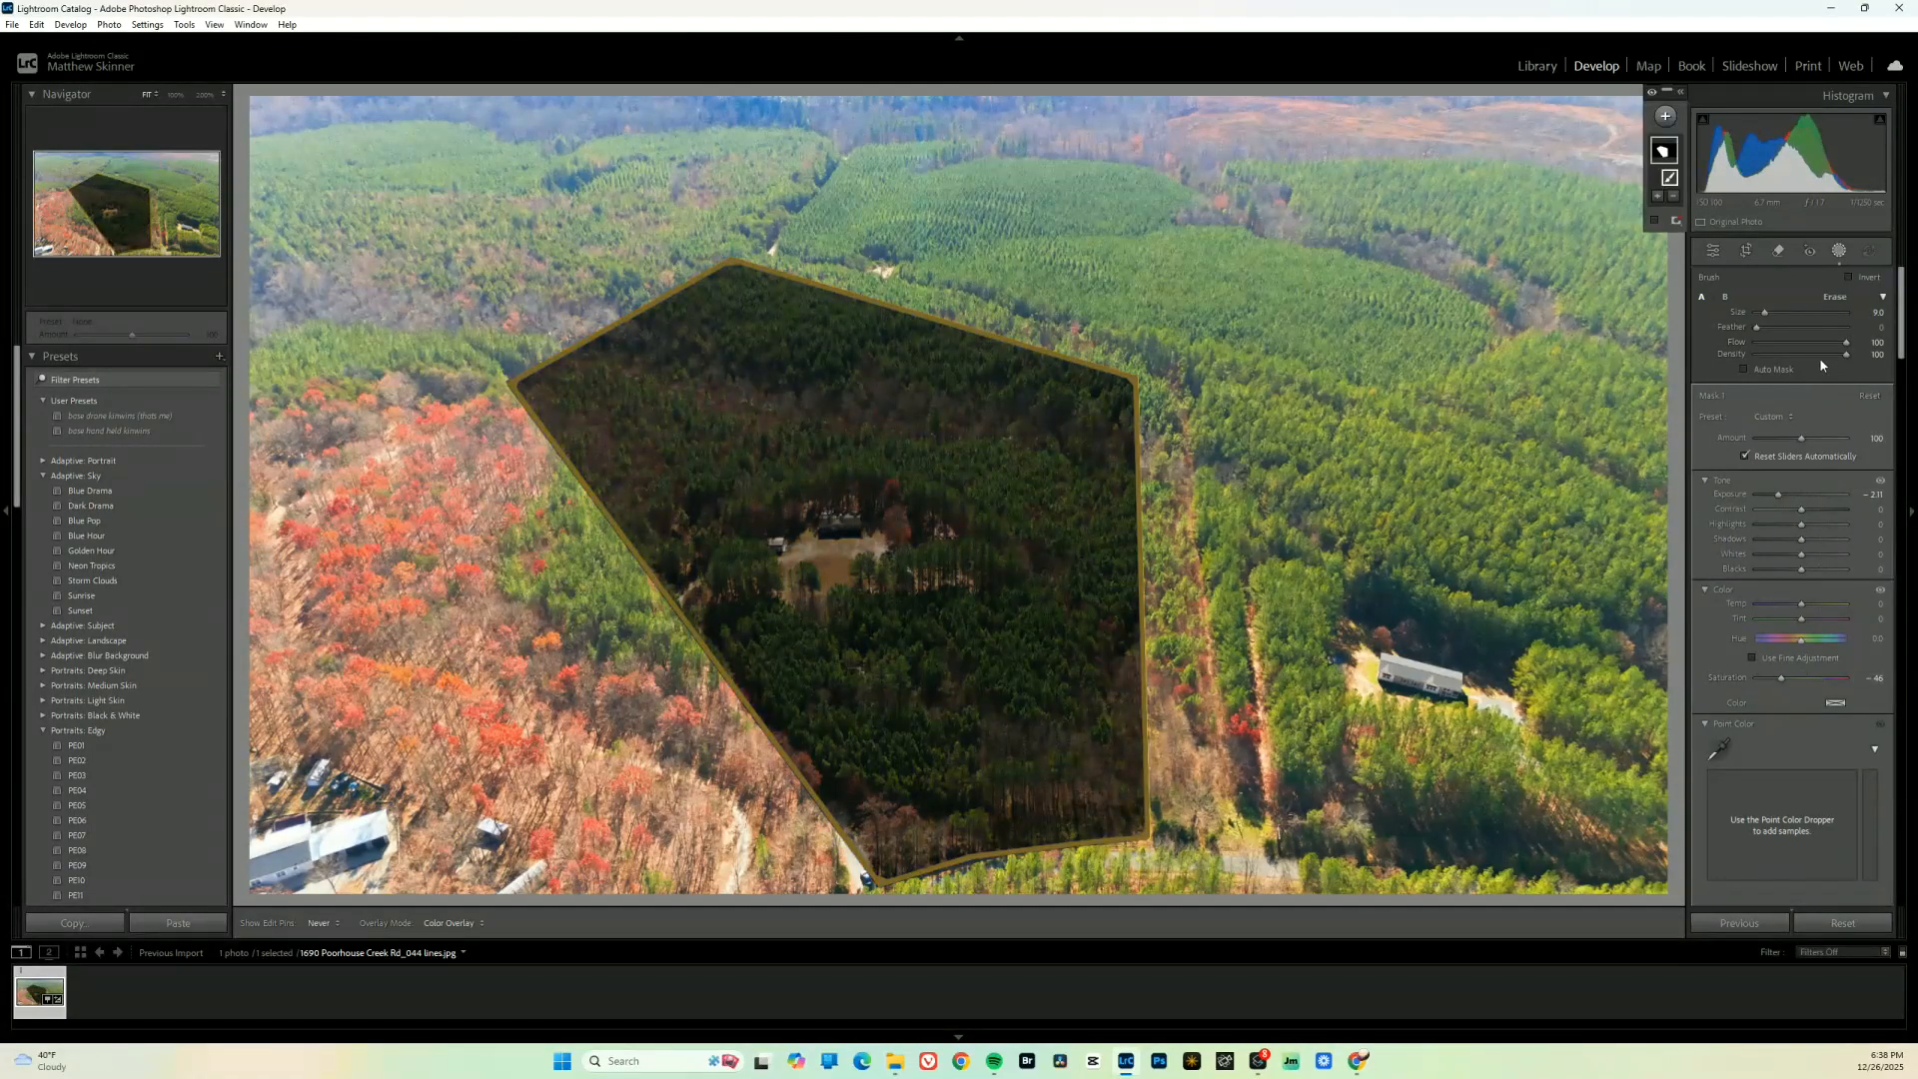
{"action": "left_click", "coordinate": [1849, 277]}
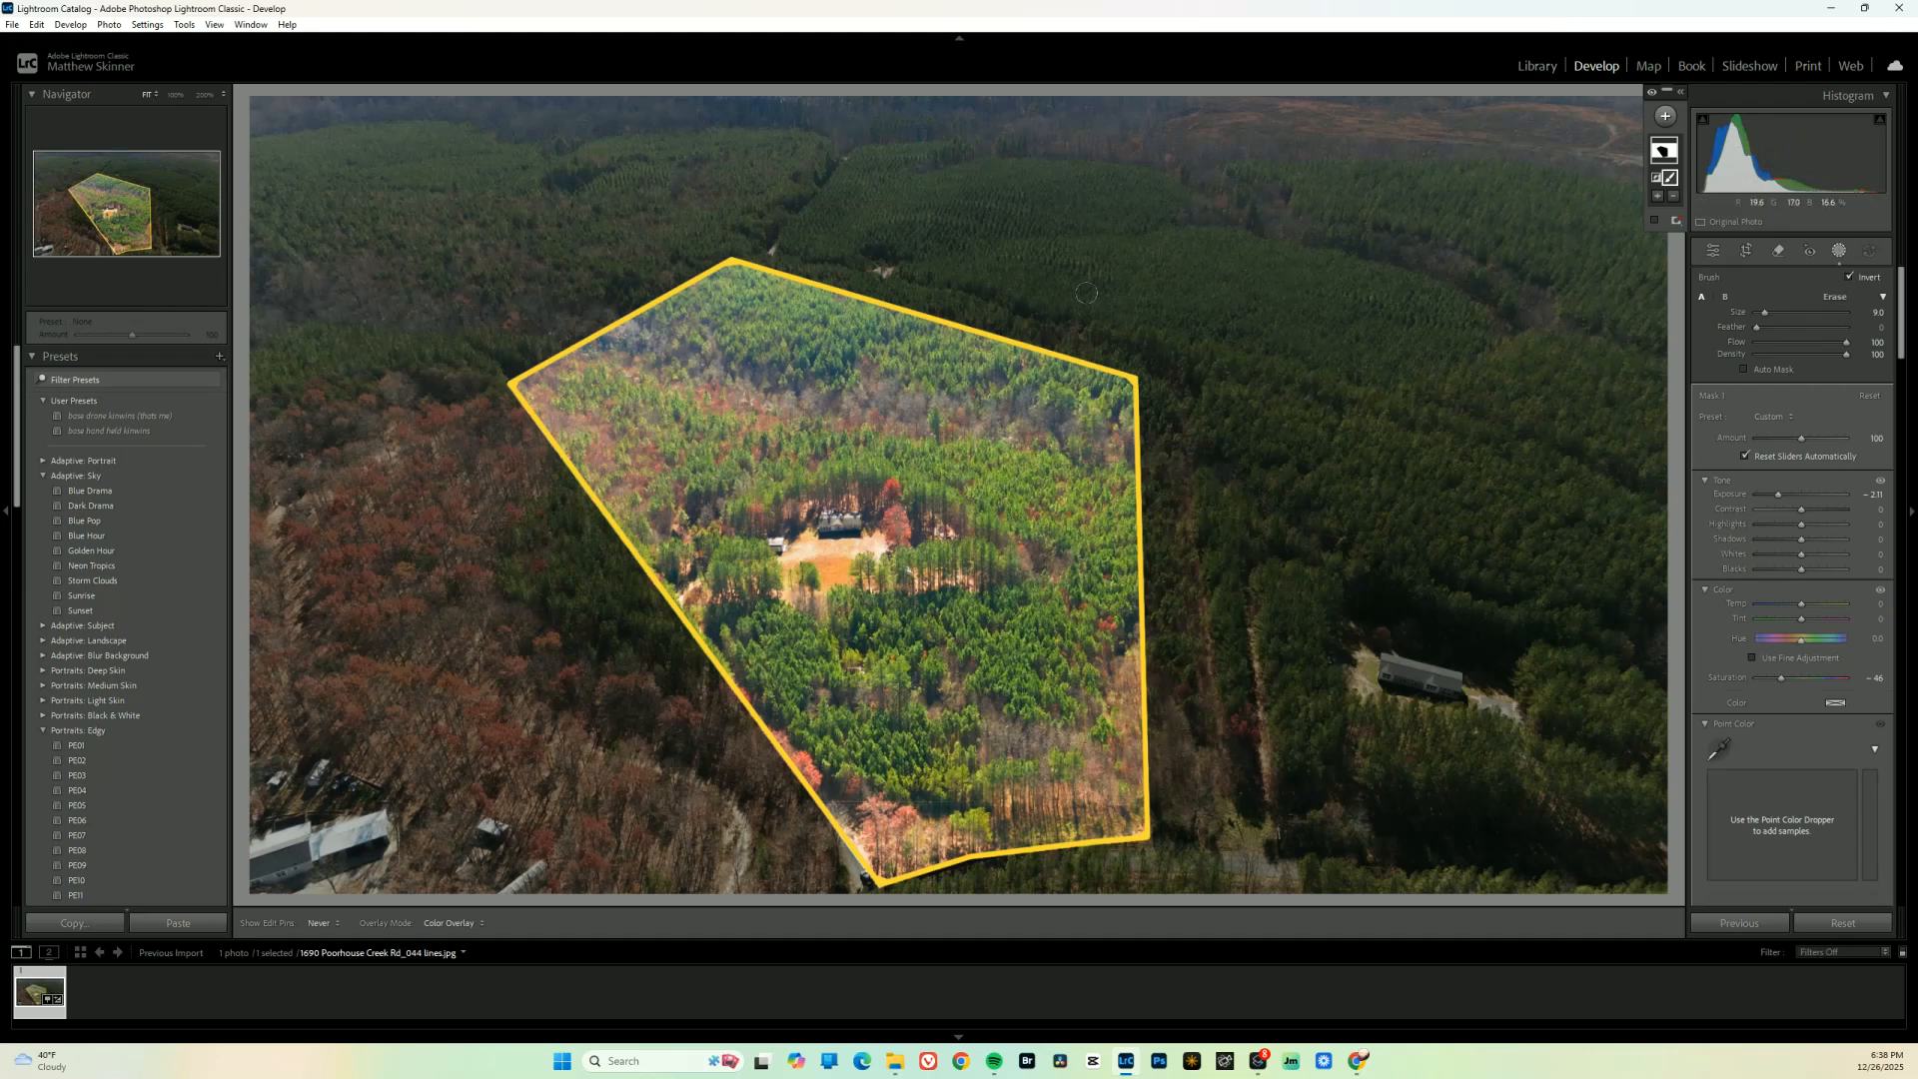
{"action": "key", "text": "d"}
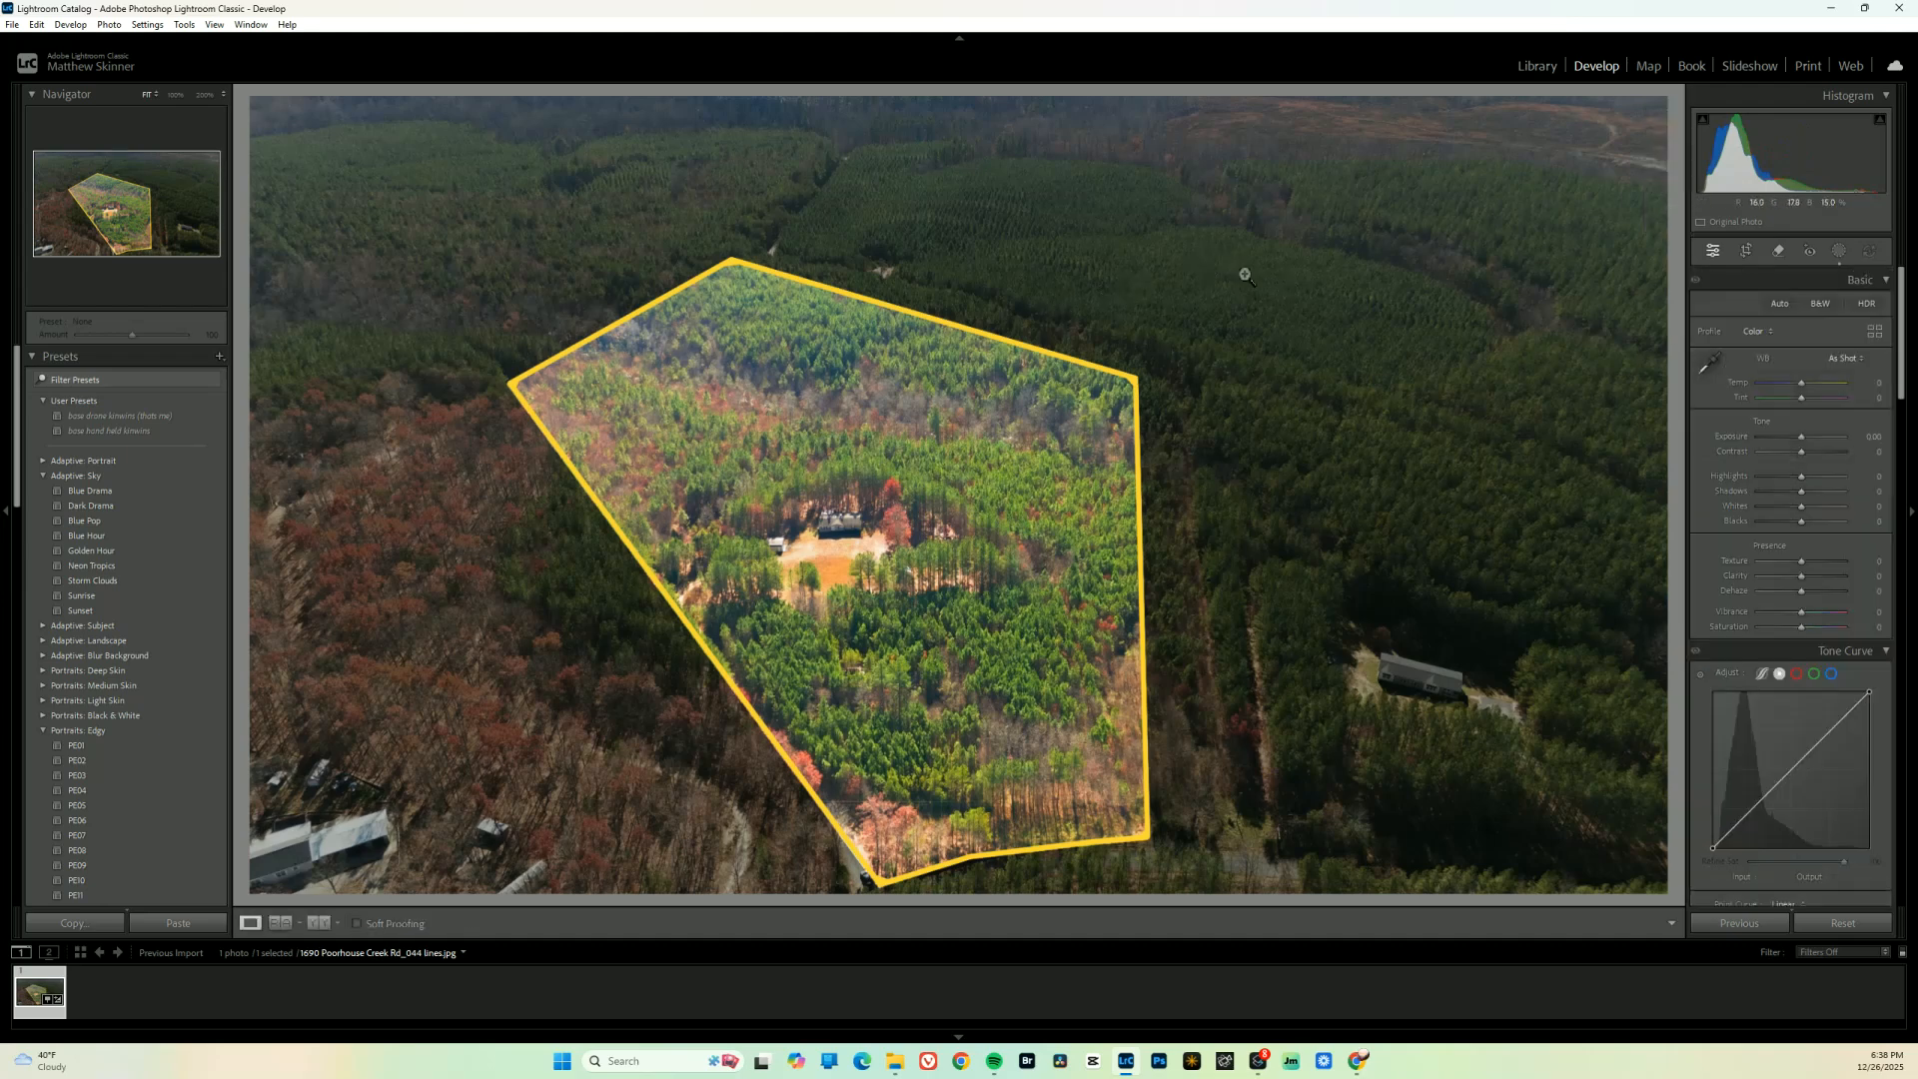